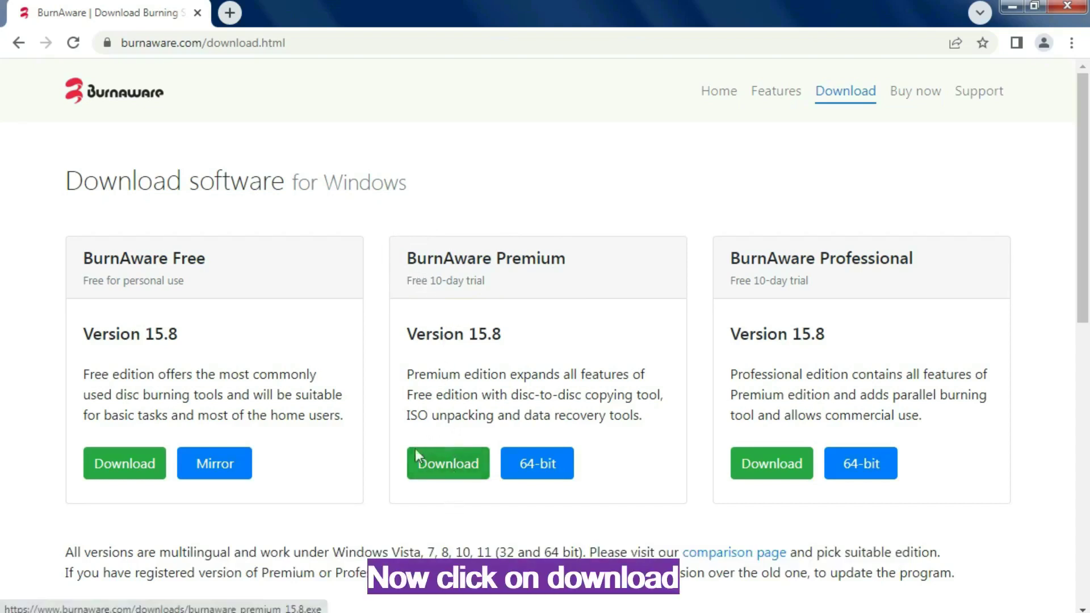
Download BurnAware Premium 15.8 and run the burnaware_premium_15.8 installer from New folder in Downloads, allowing it past the security warning
{"action": "left_click", "coordinate": [447, 470]}
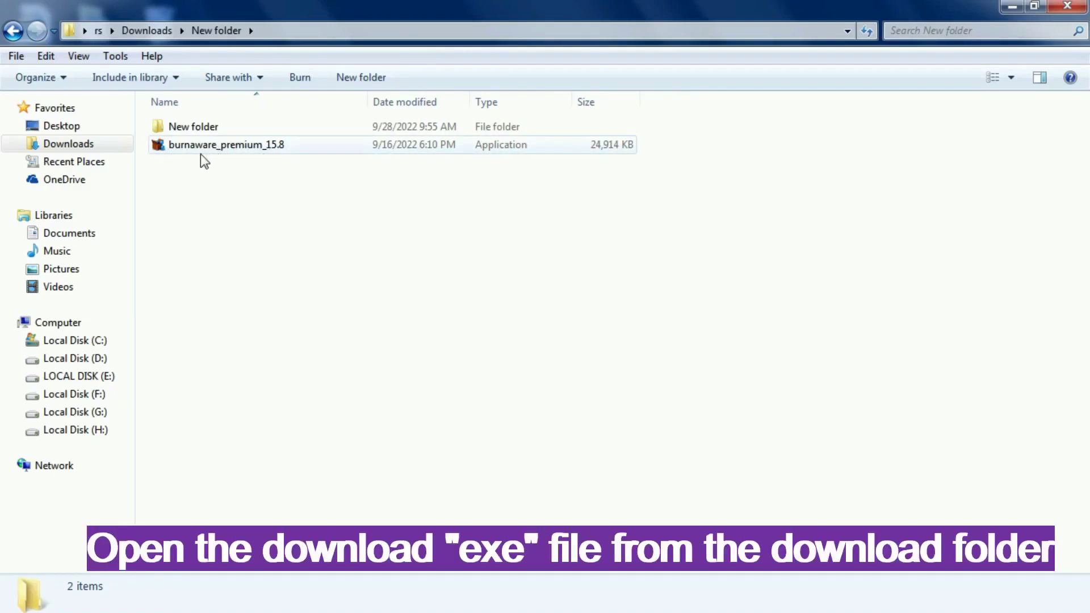
{"action": "right_click", "coordinate": [226, 146]}
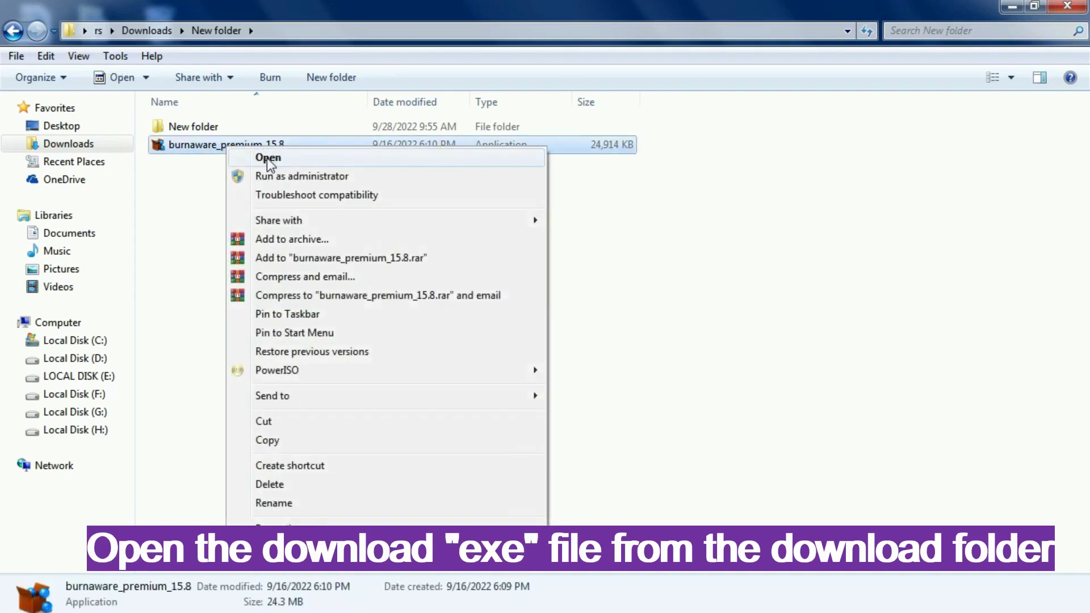
{"action": "left_click", "coordinate": [268, 158]}
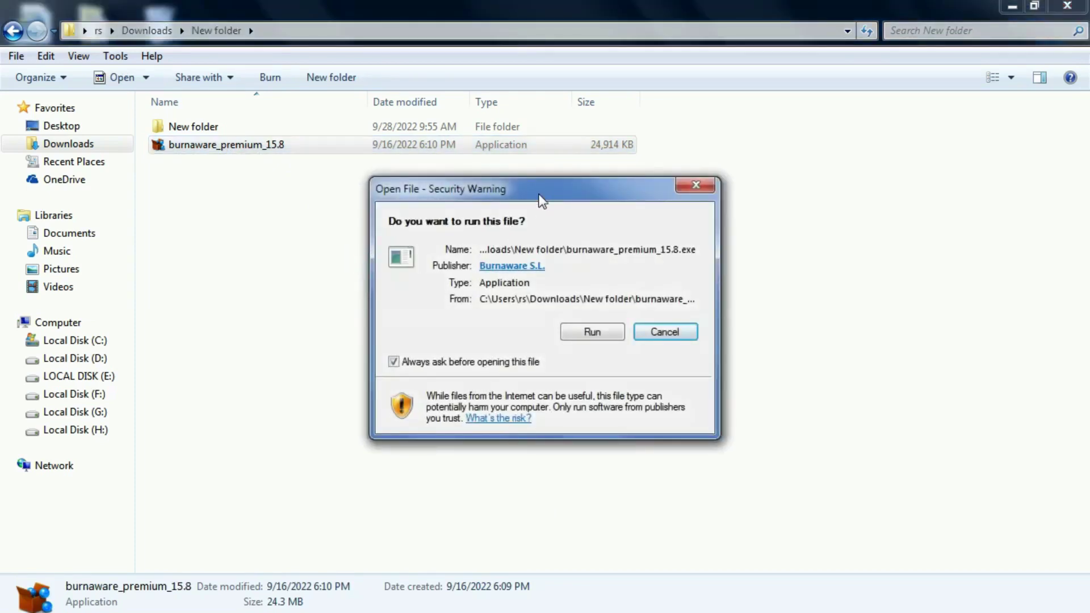
{"action": "left_click_drag", "start_coordinate": [542, 201], "coordinate": [513, 225]}
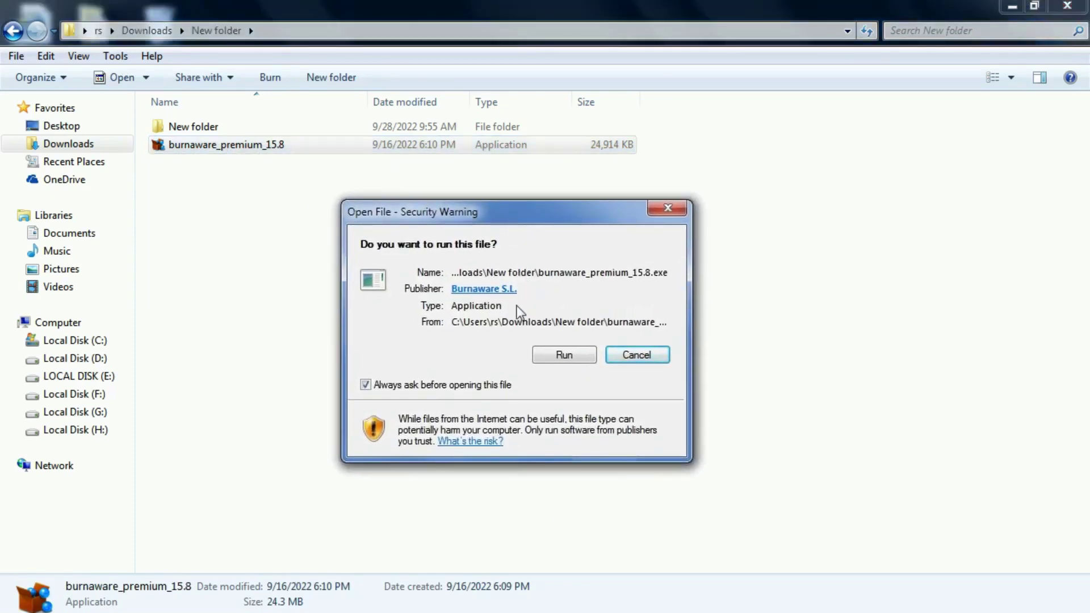
{"action": "left_click", "coordinate": [563, 356]}
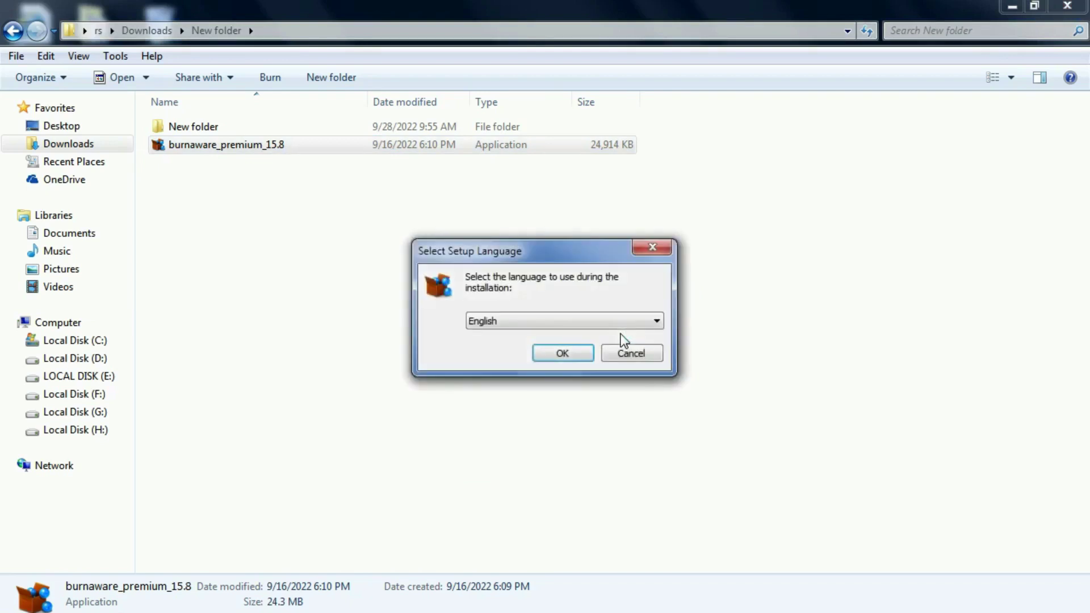
Install BurnAware Premium in English, accepting the license agreement and the default destination folder, and turn off viewing the release notes
{"action": "left_click", "coordinate": [563, 354]}
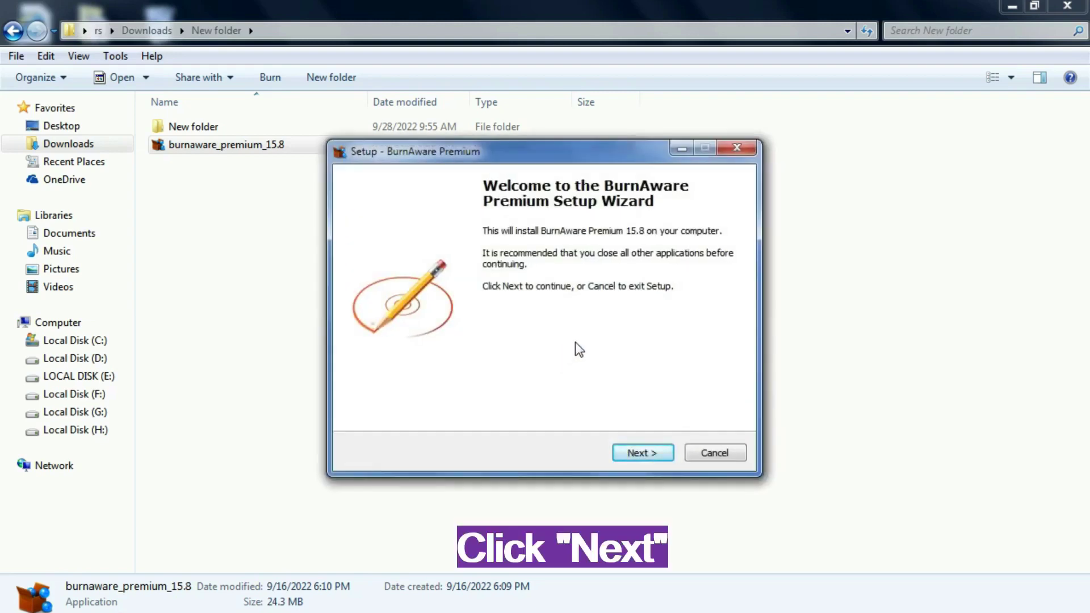
{"action": "left_click", "coordinate": [640, 454]}
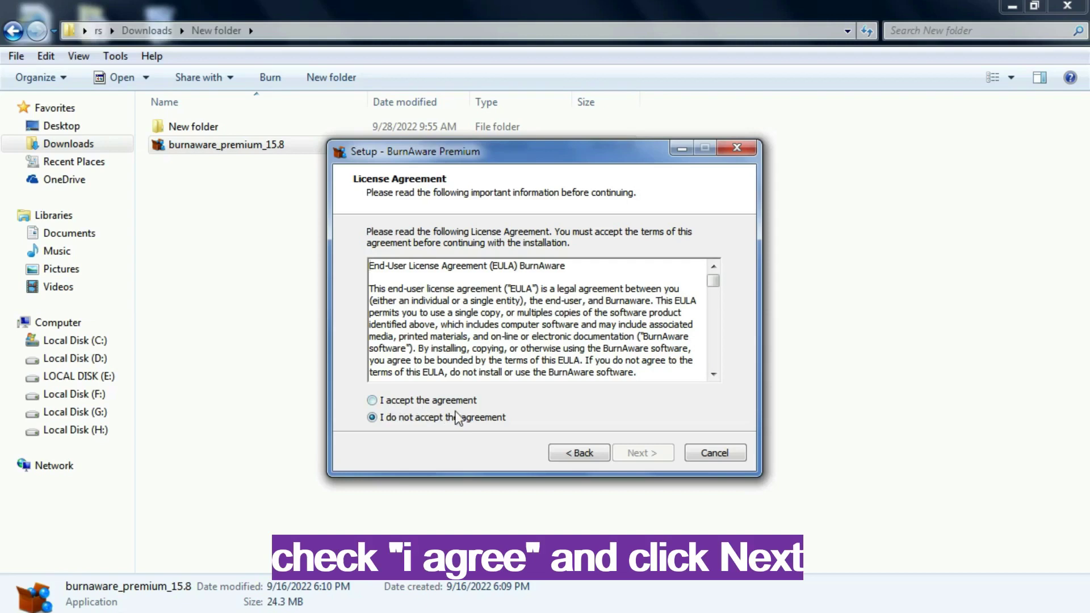
{"action": "left_click", "coordinate": [373, 401]}
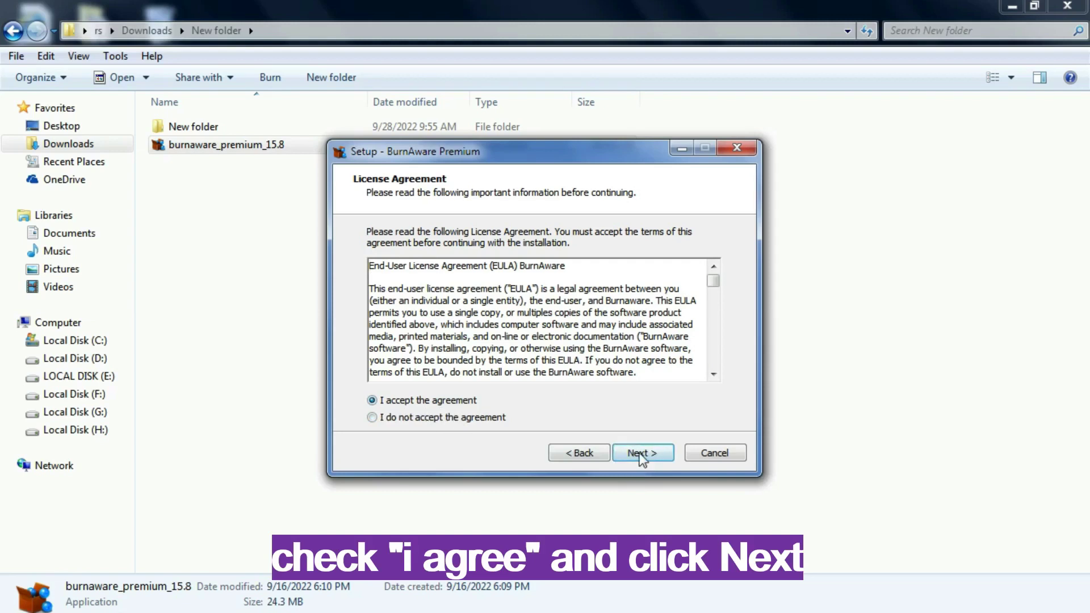
{"action": "left_click", "coordinate": [641, 455]}
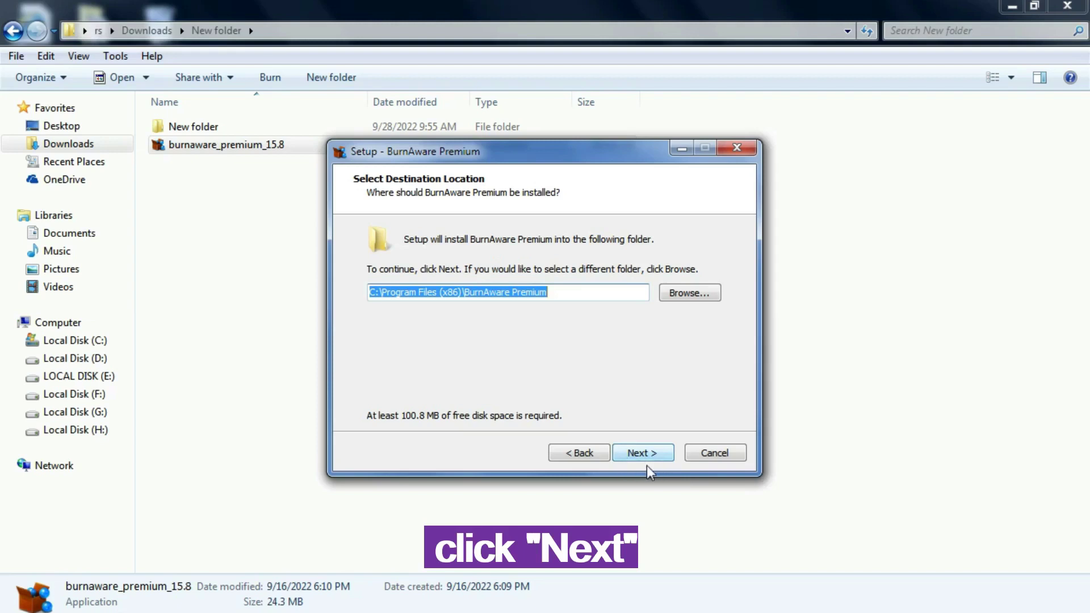
{"action": "left_click", "coordinate": [640, 454]}
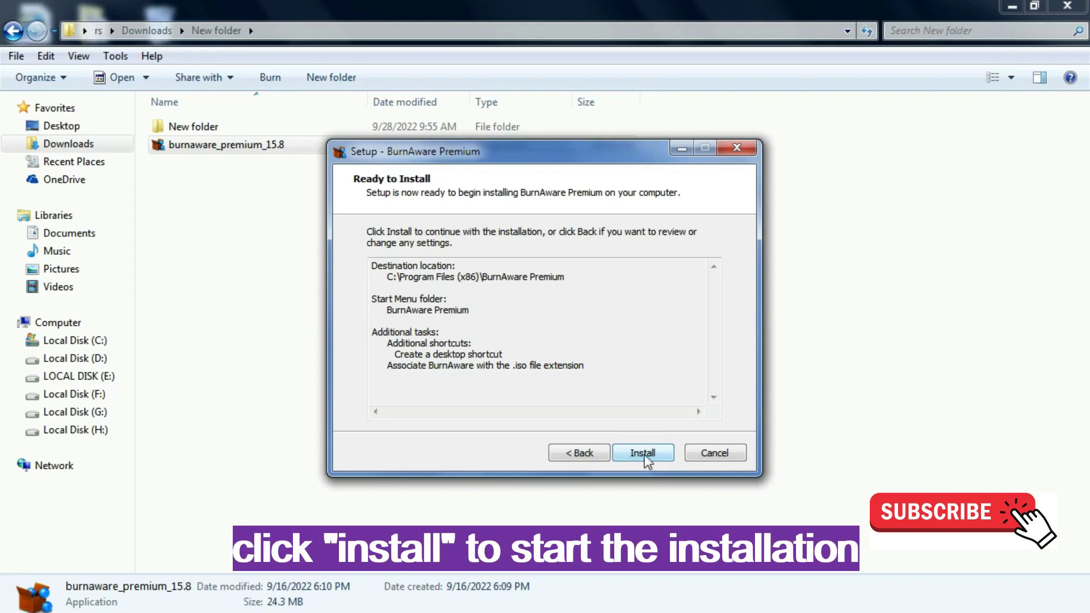
{"action": "left_click", "coordinate": [646, 458]}
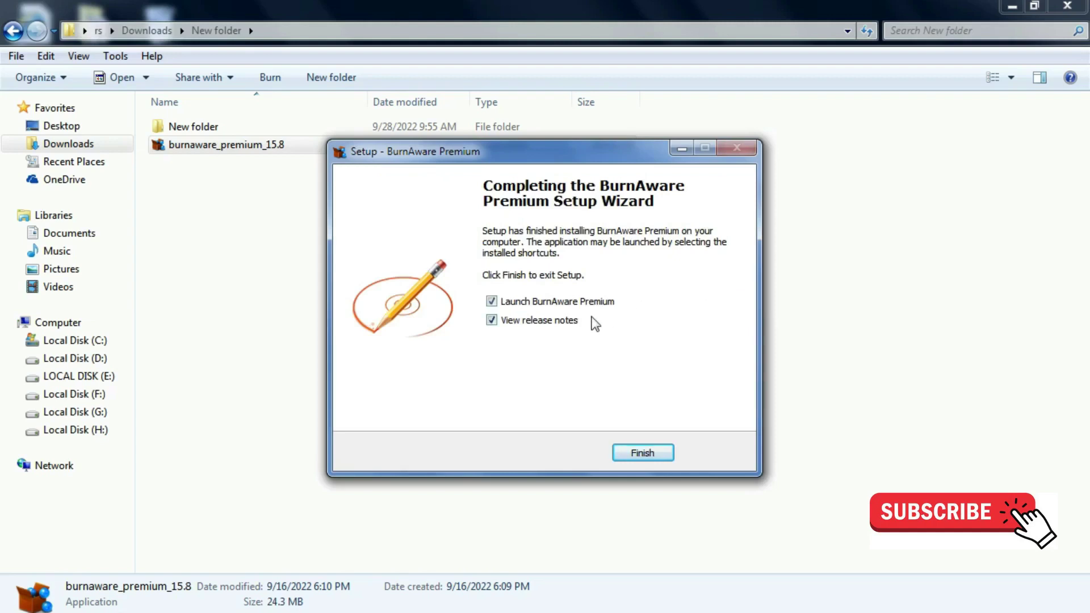
{"action": "left_click", "coordinate": [491, 320]}
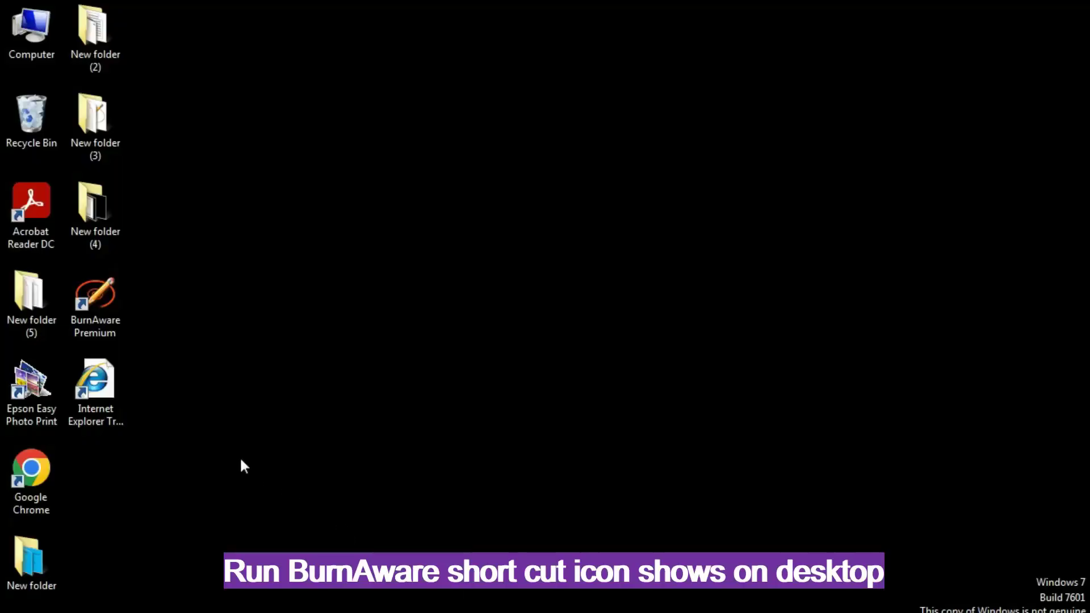
Launch BurnAware Premium from its desktop shortcut and continue with the trial version without entering a license key
{"action": "right_click", "coordinate": [105, 302]}
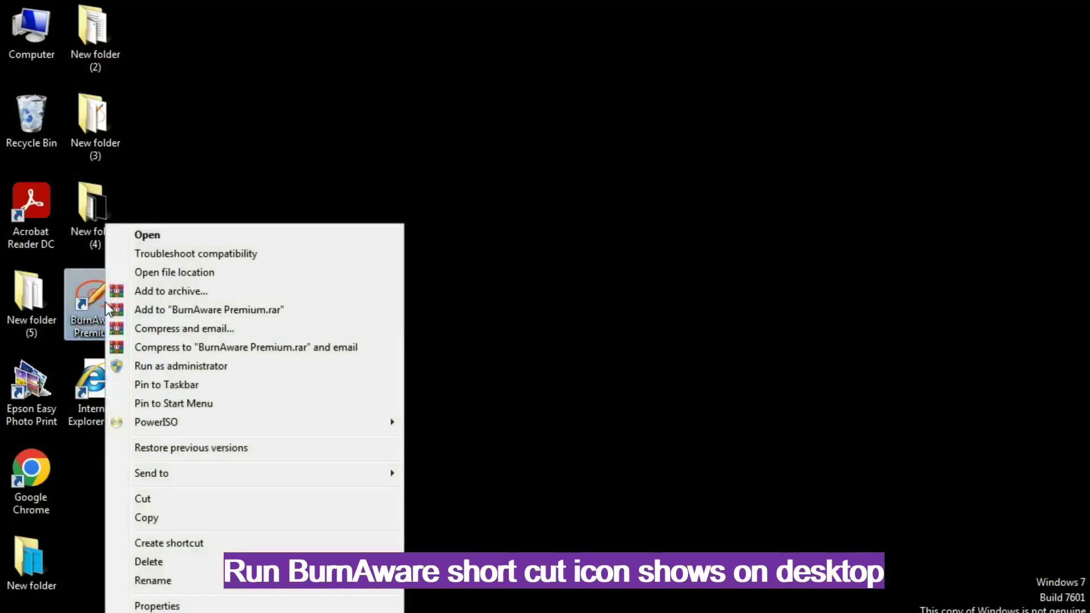
{"action": "left_click", "coordinate": [147, 237]}
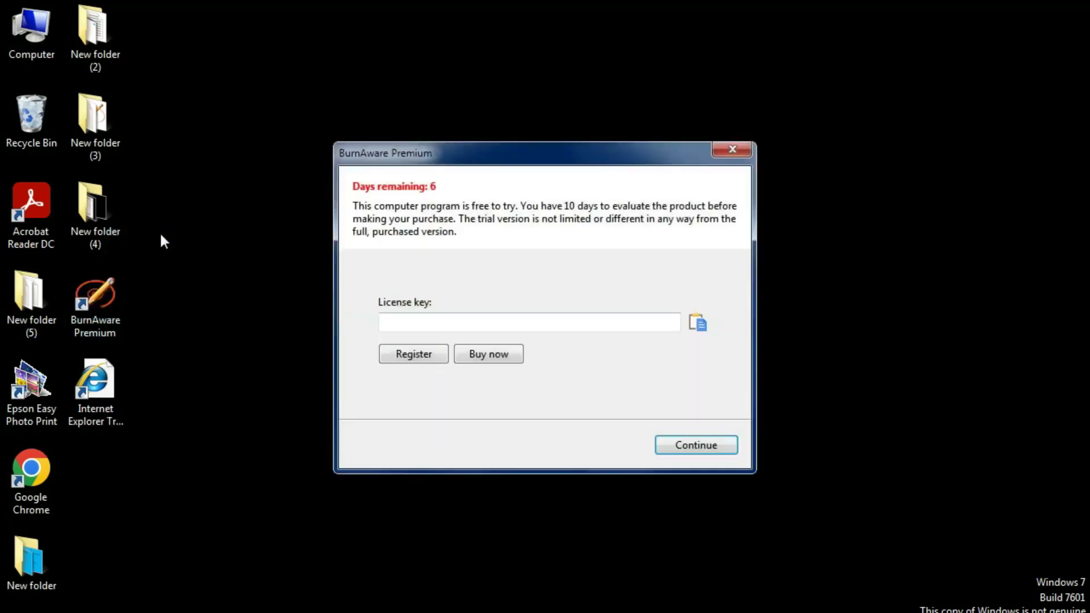
{"action": "left_click_drag", "start_coordinate": [506, 154], "coordinate": [366, 155]}
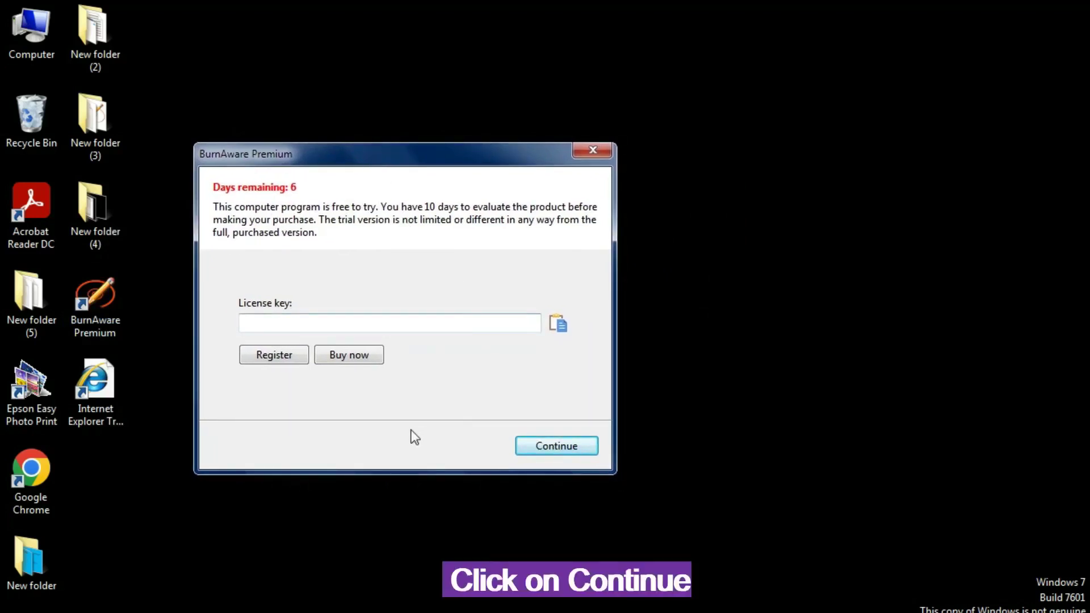
{"action": "left_click", "coordinate": [557, 447]}
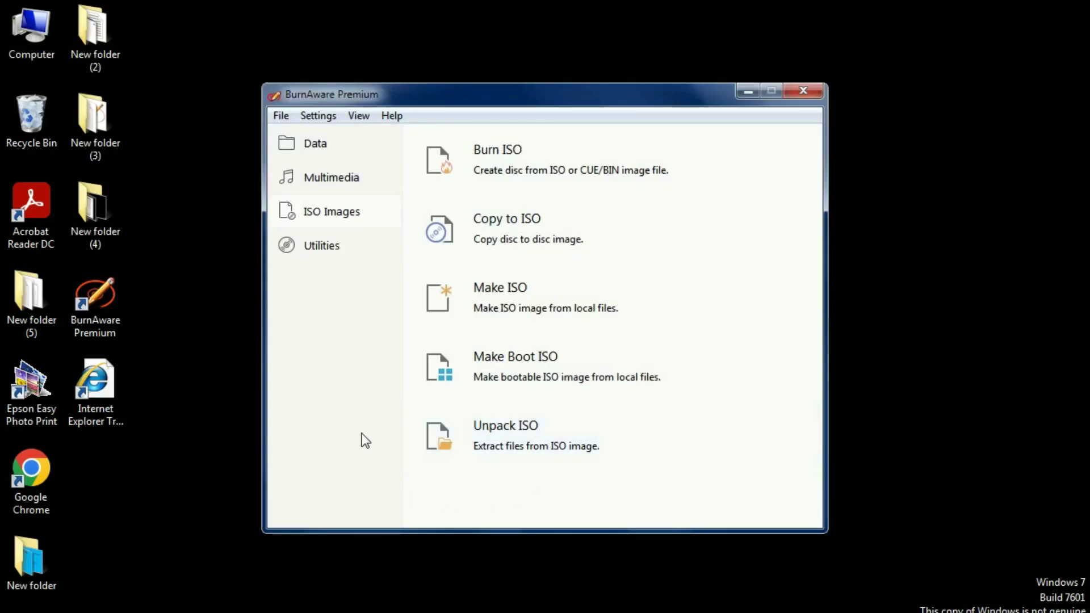
Look through the tools in the Data, Multimedia and ISO Images categories
{"action": "left_click", "coordinate": [320, 152]}
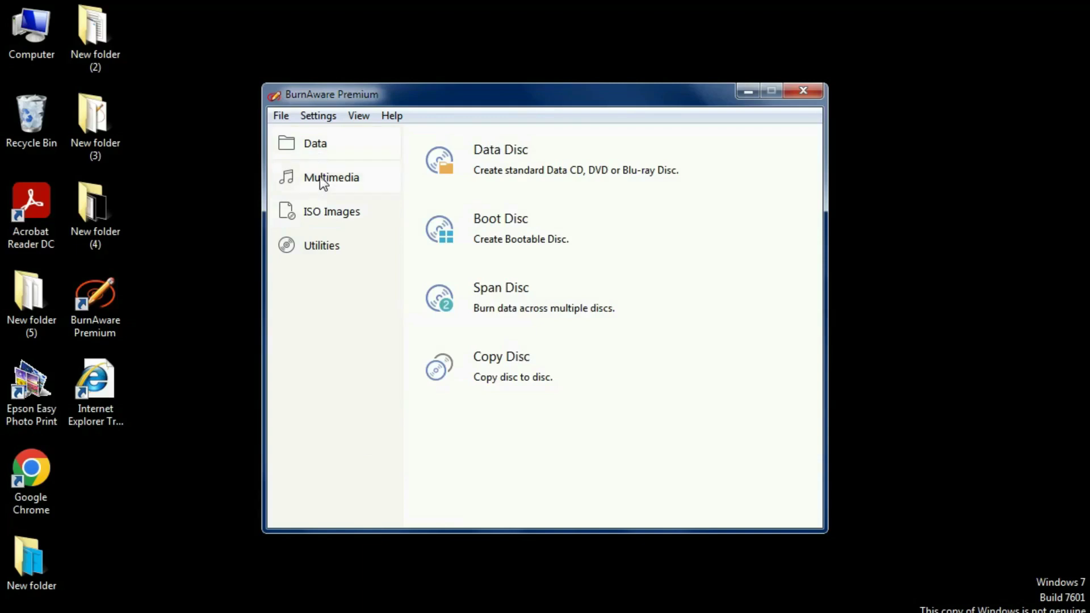
{"action": "left_click", "coordinate": [319, 181]}
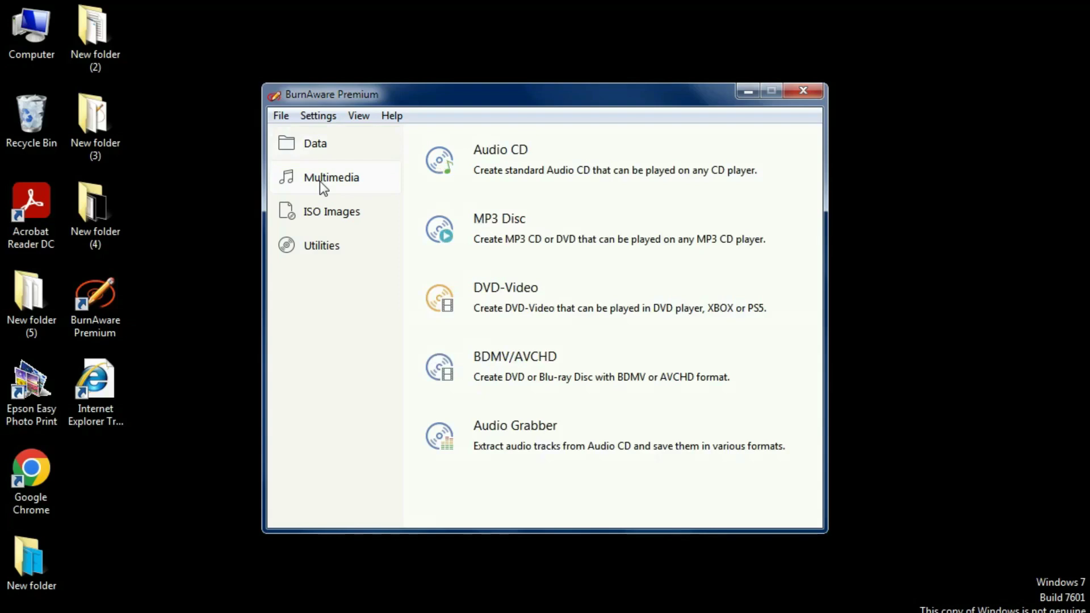
{"action": "left_click", "coordinate": [325, 216]}
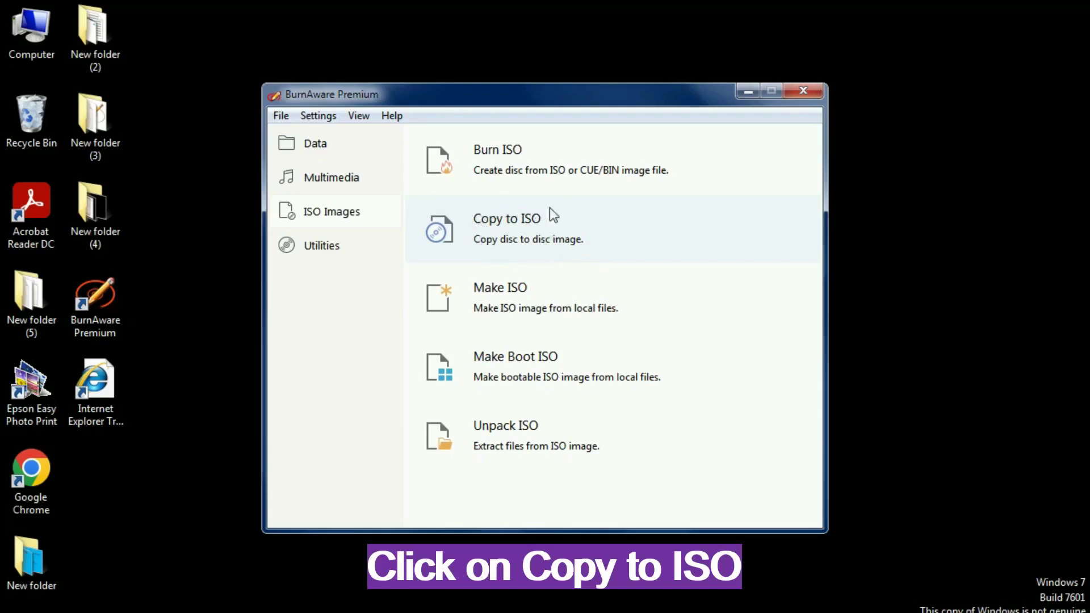
Use Copy to ISO to copy the disc in drive I: to an ISO image file named windows on Local Disk (F:)
{"action": "left_click", "coordinate": [495, 222]}
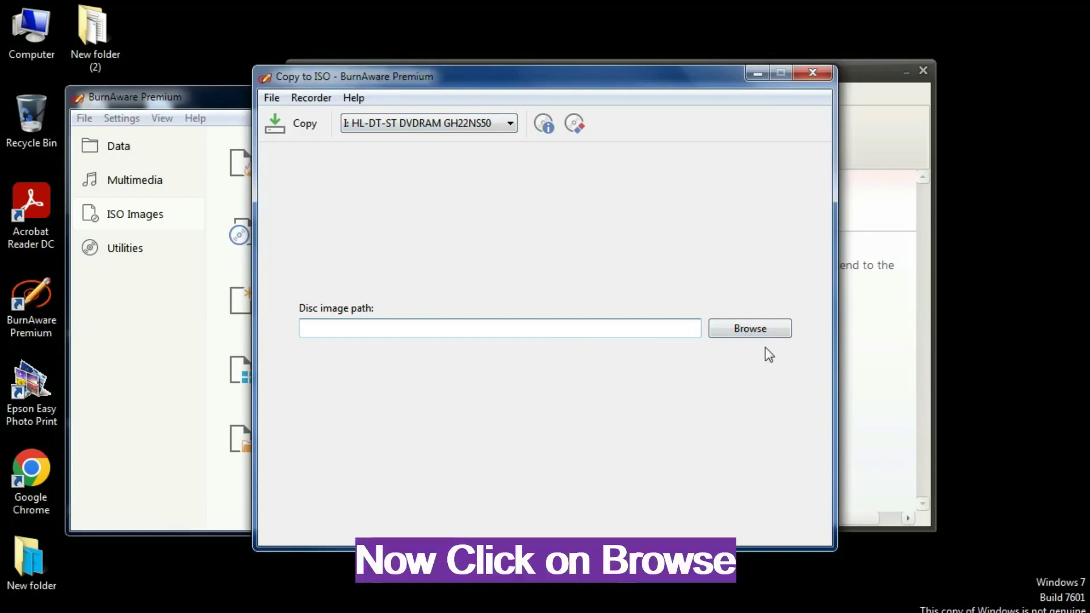
{"action": "left_click", "coordinate": [750, 329]}
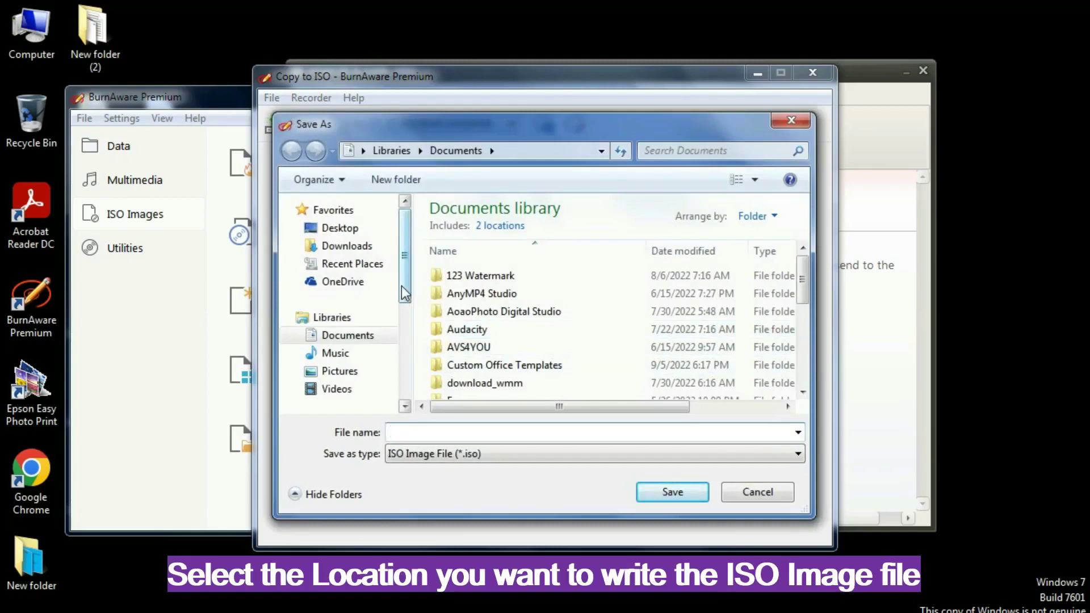
{"action": "scroll", "coordinate": [408, 335], "scroll_direction": "down", "scroll_amount": 3}
{"action": "left_click_drag", "start_coordinate": [408, 348], "coordinate": [407, 373]}
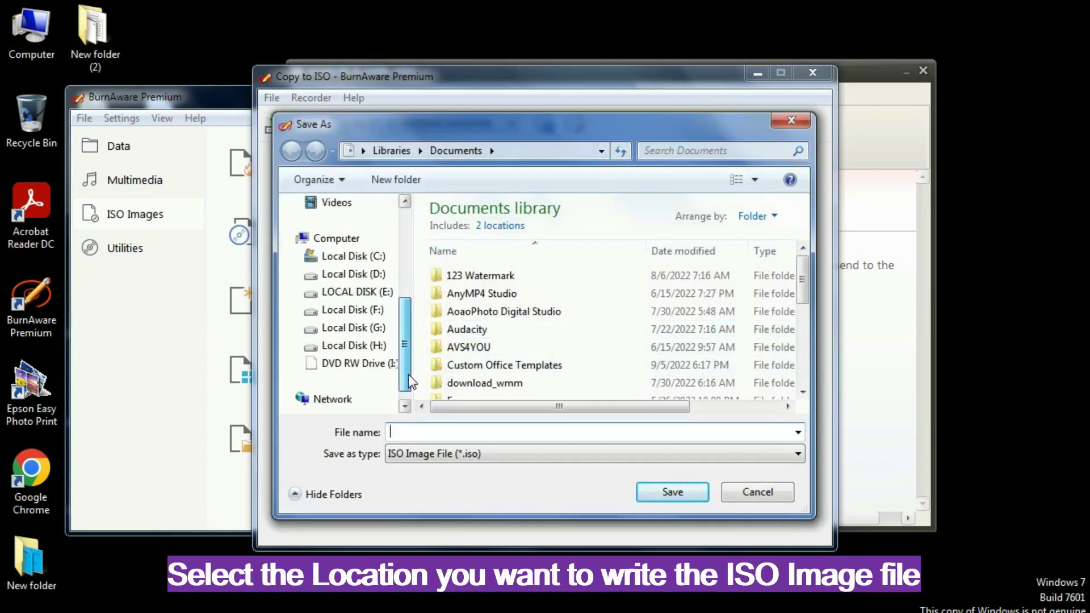
{"action": "left_click", "coordinate": [357, 314]}
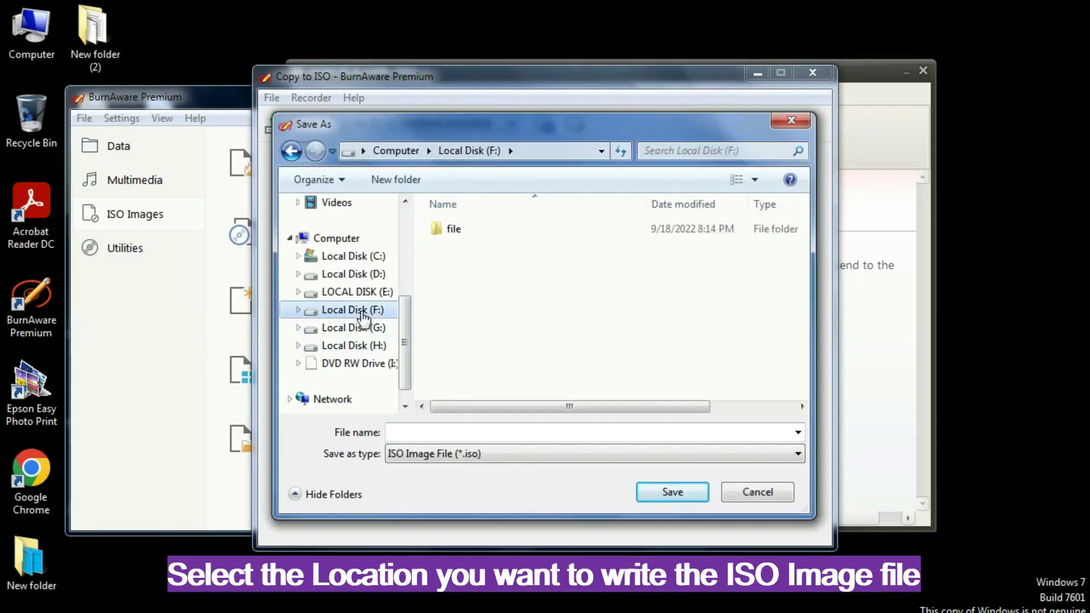
{"action": "left_click", "coordinate": [456, 433]}
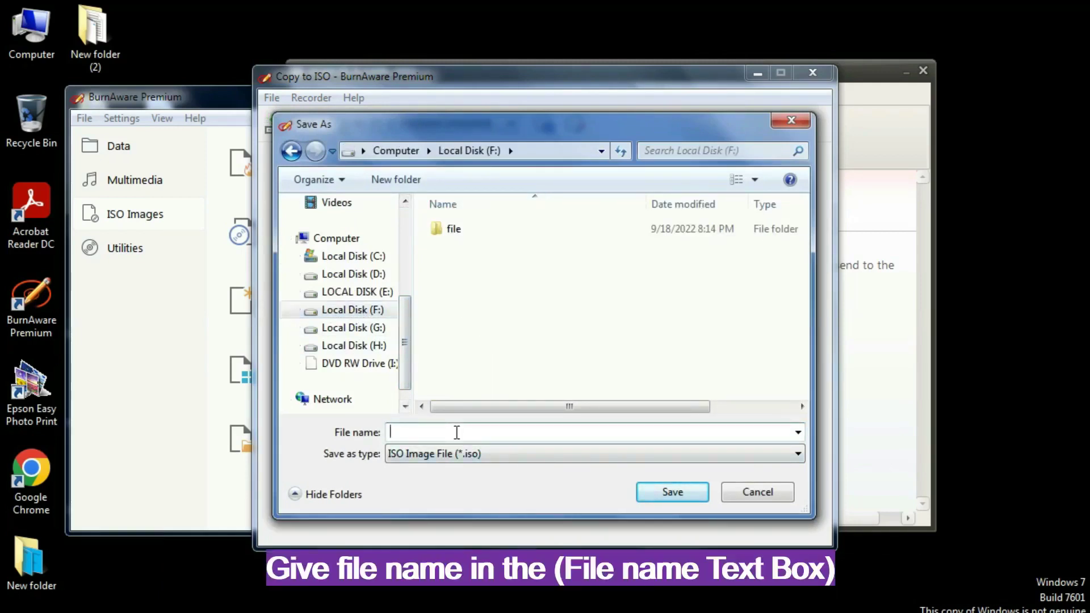
{"action": "type", "text": "windows"}
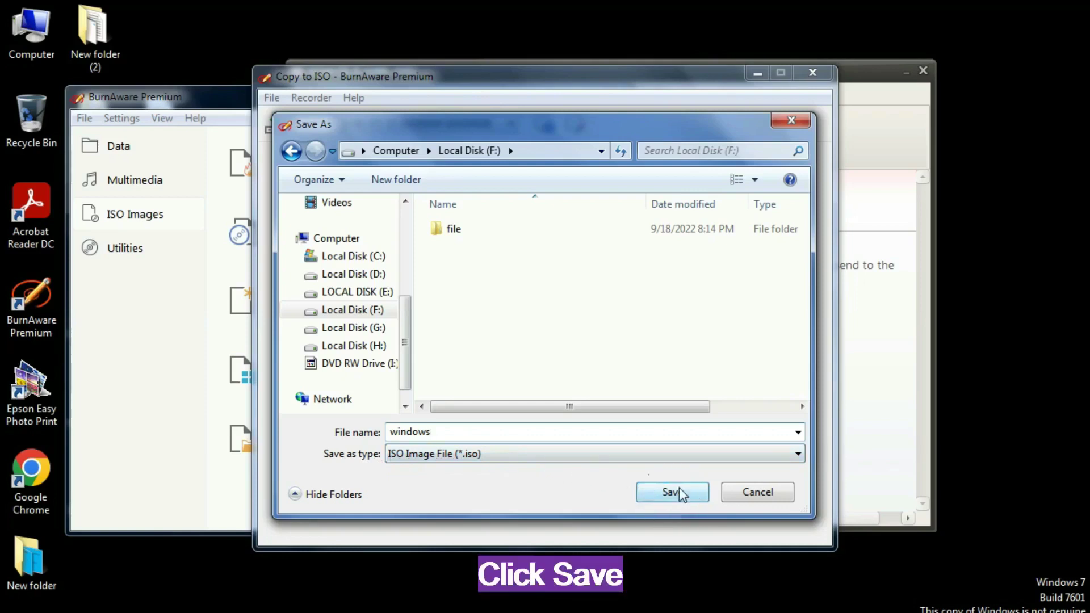
{"action": "left_click", "coordinate": [662, 495]}
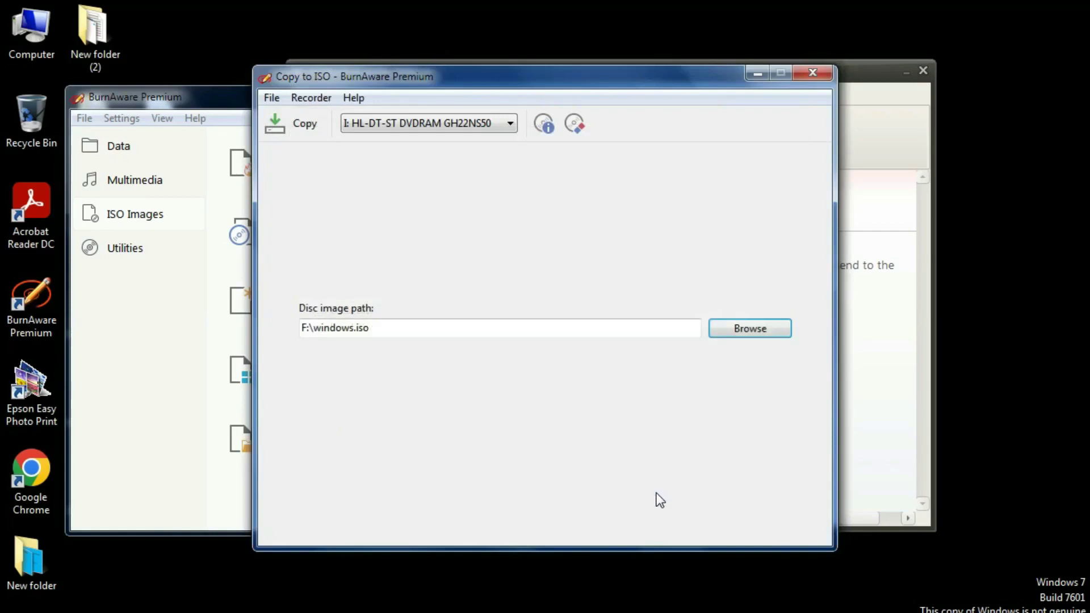
{"action": "left_click", "coordinate": [296, 129]}
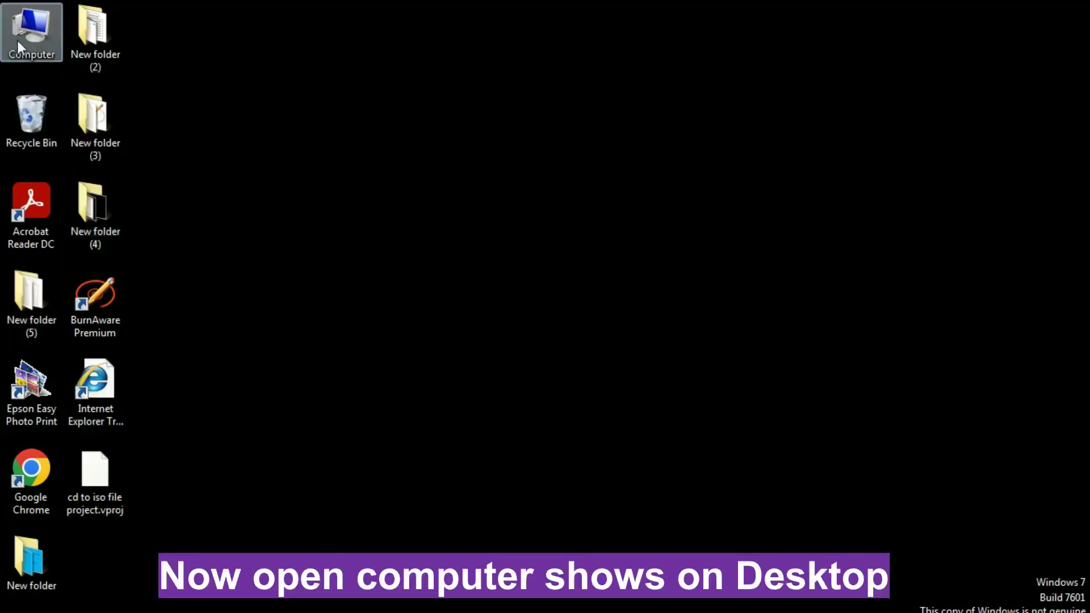
Open Local Disk (F:) from Computer on the desktop and examine the windows disc image file's details
{"action": "right_click", "coordinate": [20, 38]}
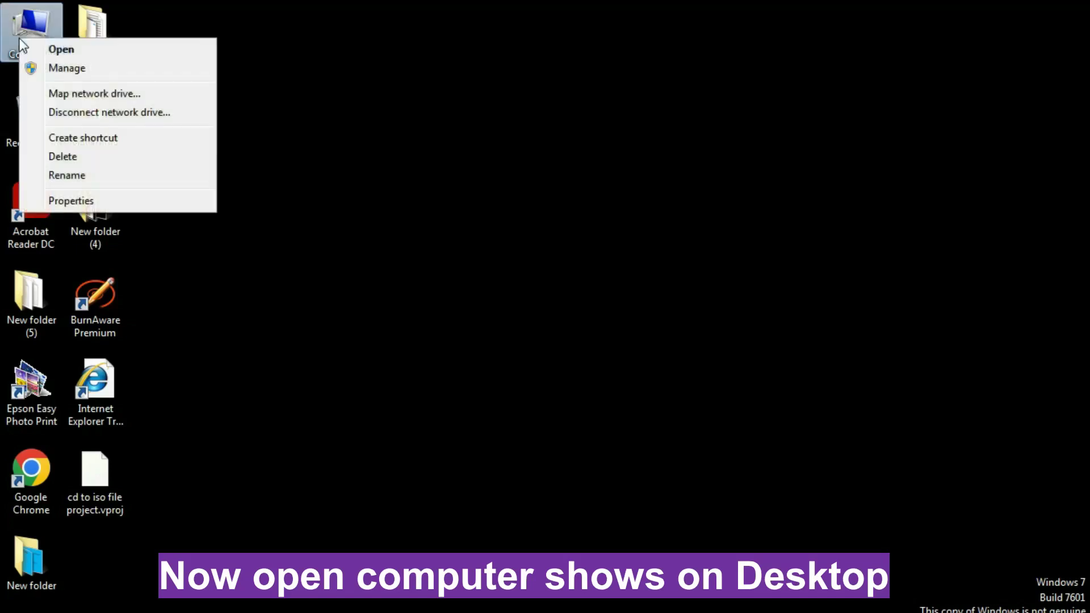
{"action": "left_click", "coordinate": [60, 50]}
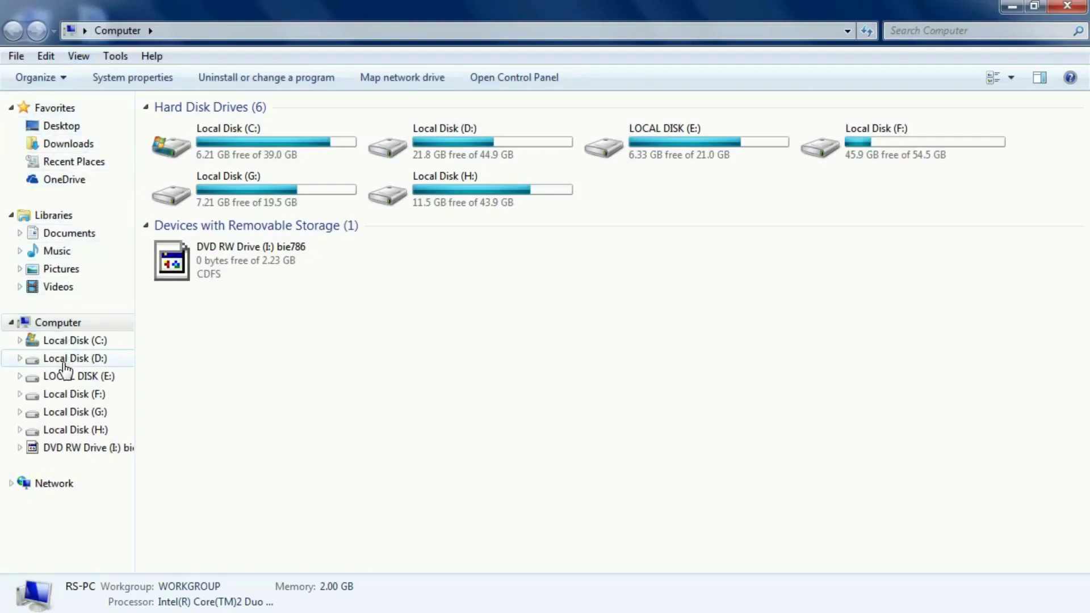
{"action": "left_click", "coordinate": [76, 398]}
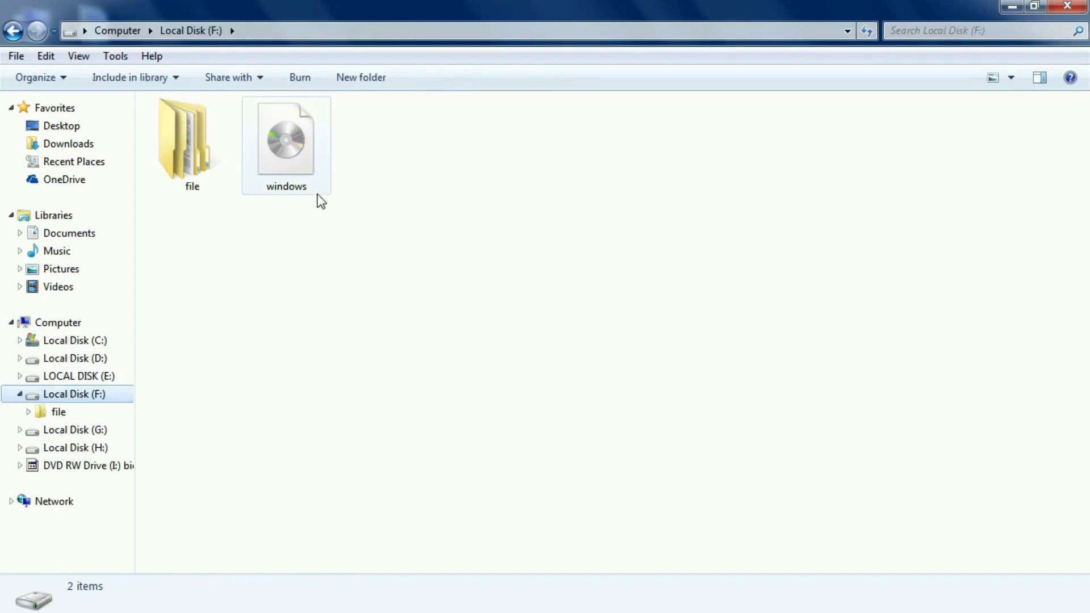
{"action": "mouse_move", "coordinate": [299, 195]}
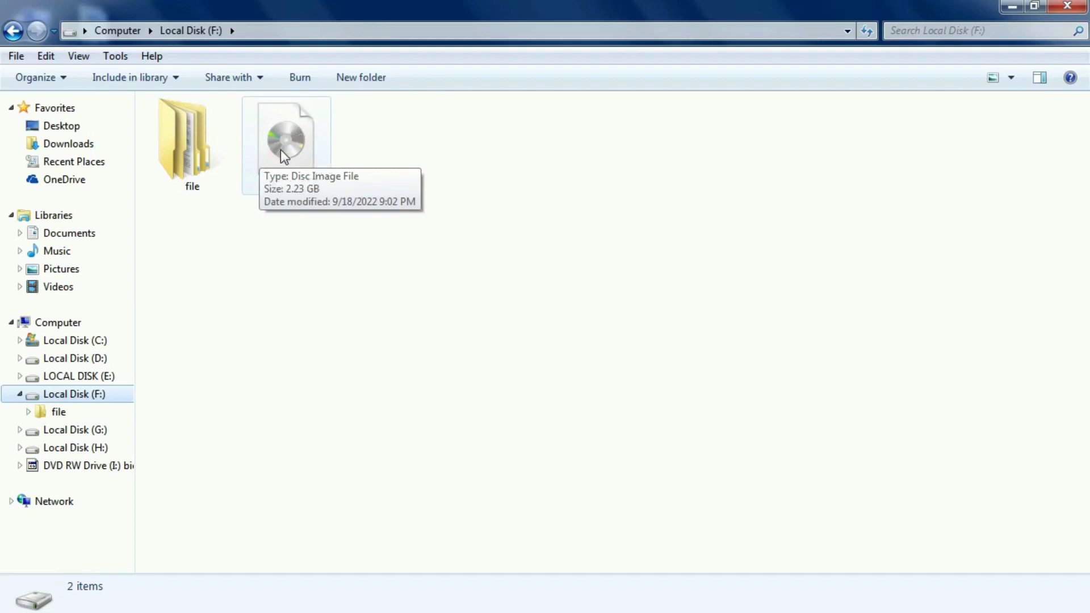
{"action": "left_click", "coordinate": [282, 170]}
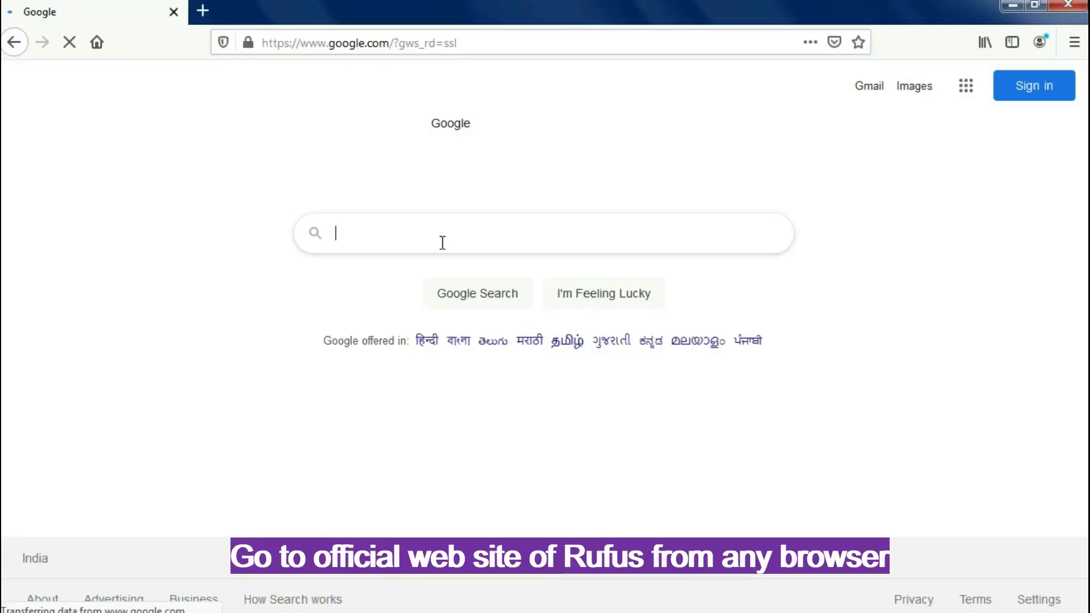
Search Google for download rufus for windows and open the official rufus.ie website from the results
{"action": "left_click", "coordinate": [442, 242]}
{"action": "type", "text": "d"}
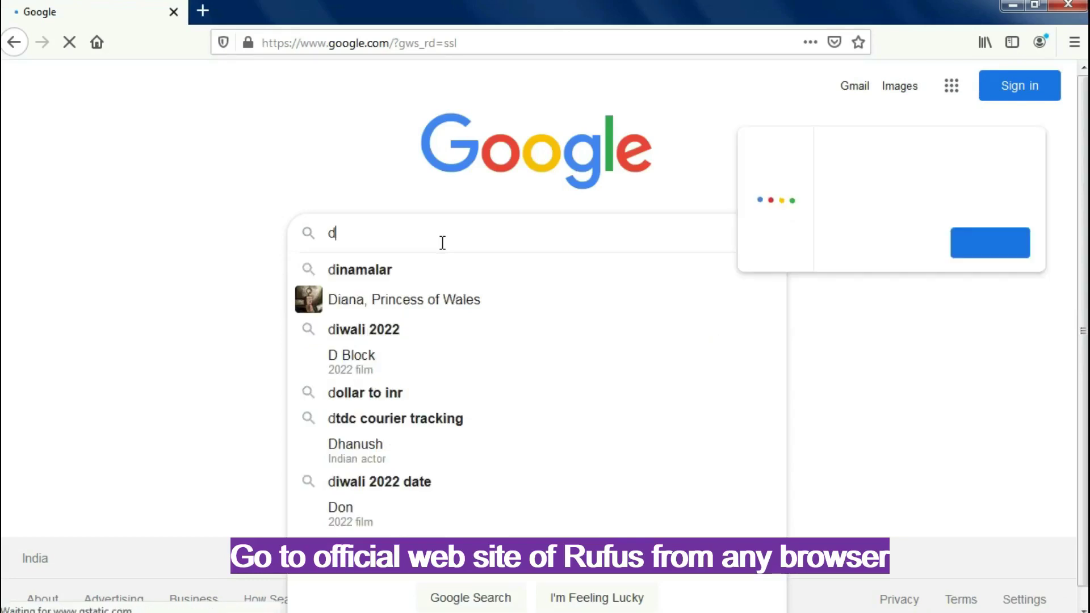
{"action": "type", "text": "ow"}
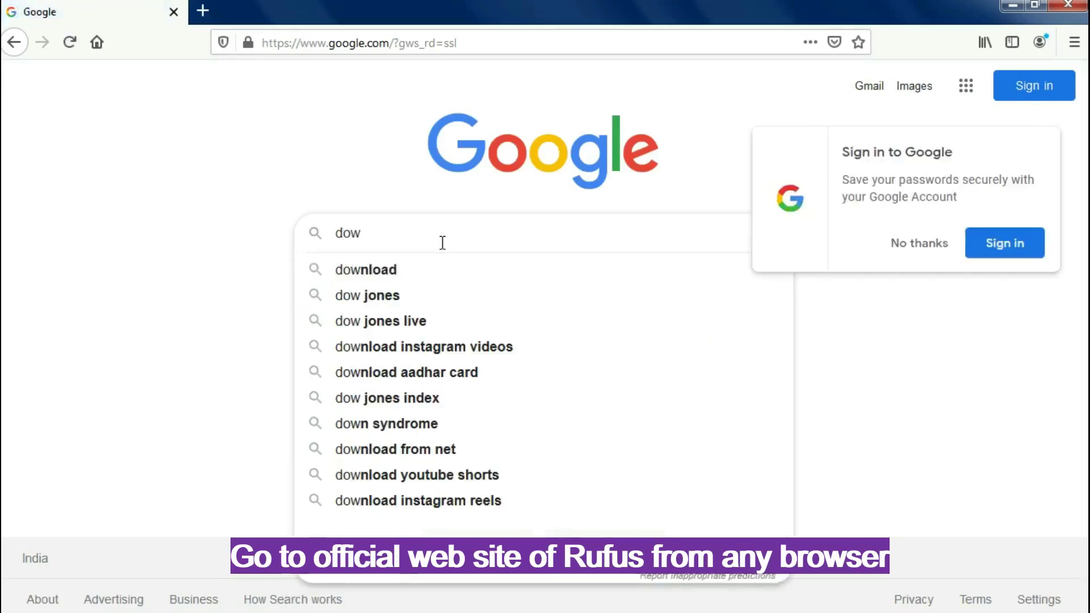
{"action": "type", "text": "nlo"}
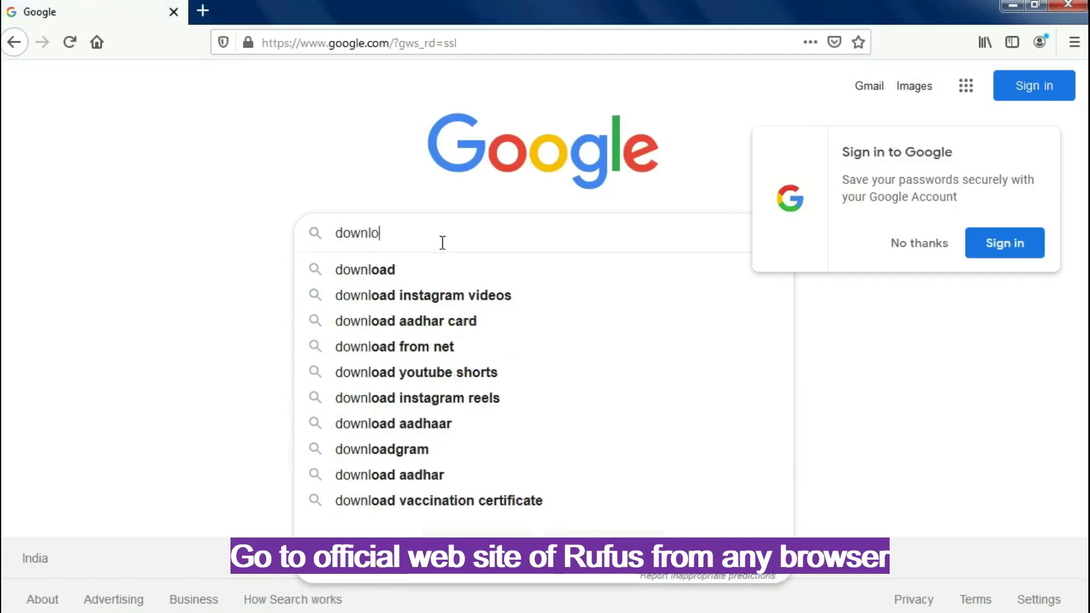
{"action": "type", "text": "ad r"}
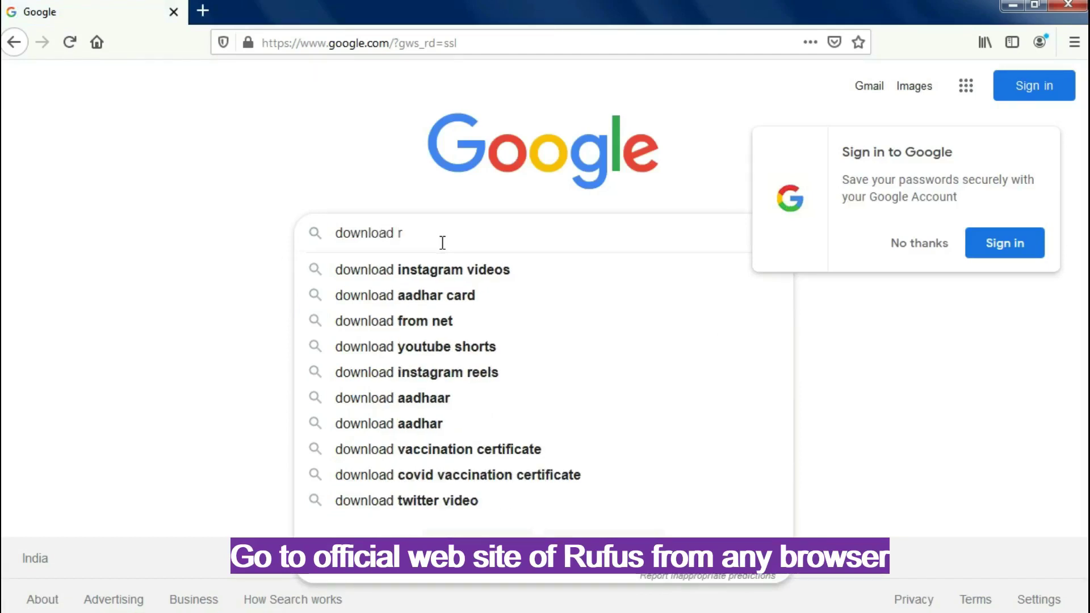
{"action": "type", "text": "ufus"}
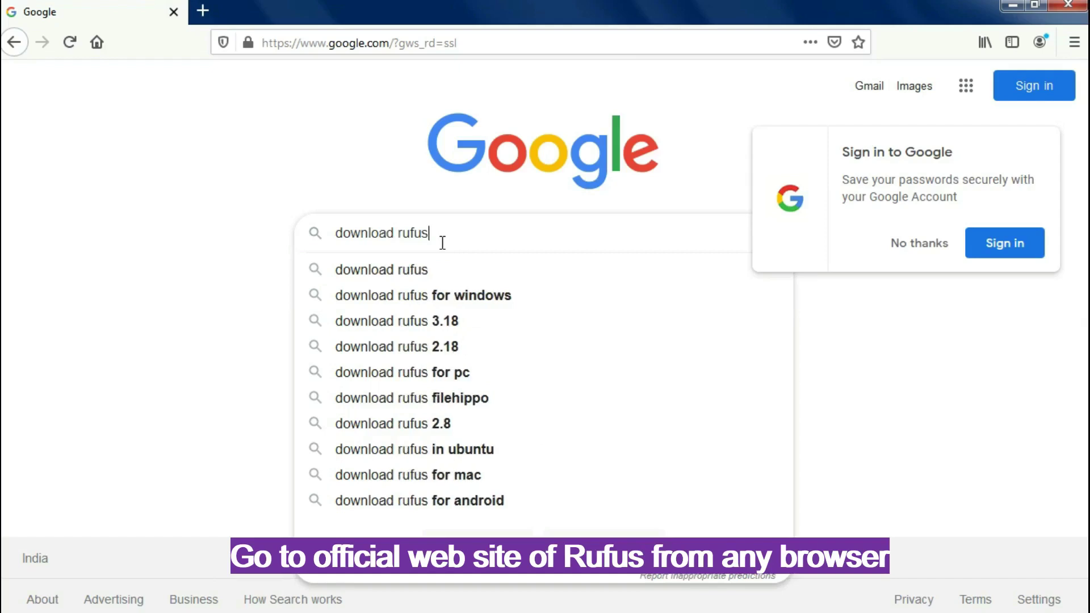
{"action": "left_click", "coordinate": [435, 301]}
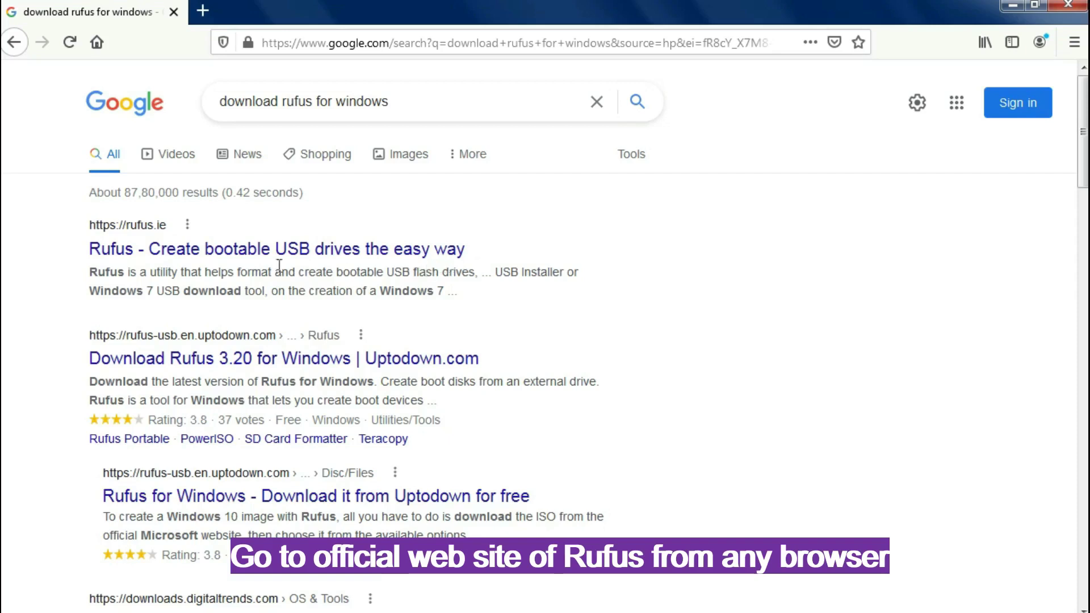
{"action": "left_click", "coordinate": [234, 249]}
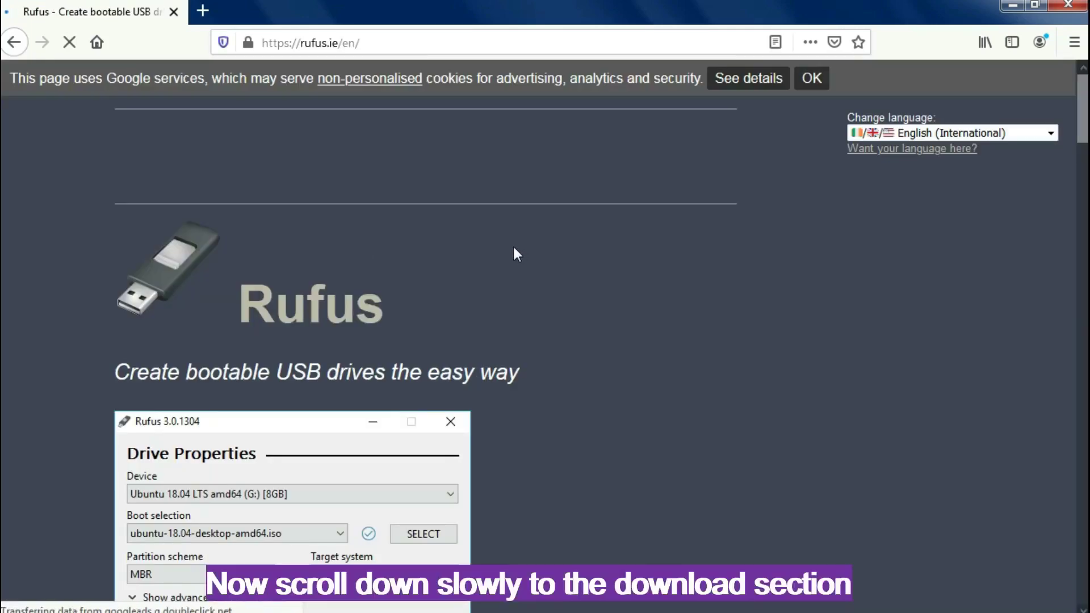
Download Rufus 3.20 from the page's Download section, dismissing the ads, and save rufus-3.20.exe
{"action": "scroll", "coordinate": [513, 245], "scroll_direction": "down", "scroll_amount": 3}
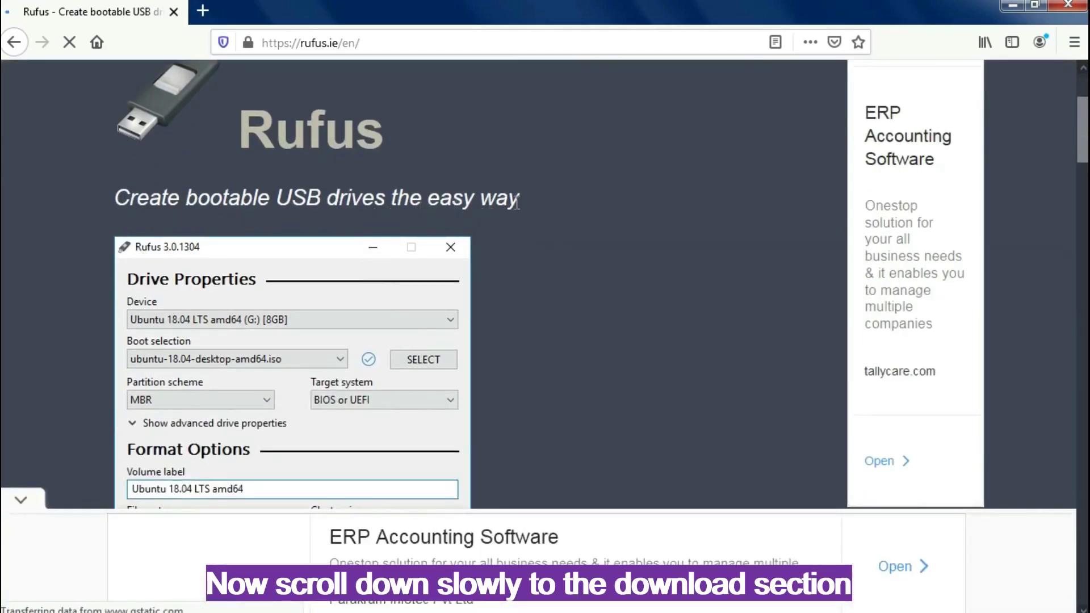
{"action": "scroll", "coordinate": [667, 244], "scroll_direction": "down", "scroll_amount": 1}
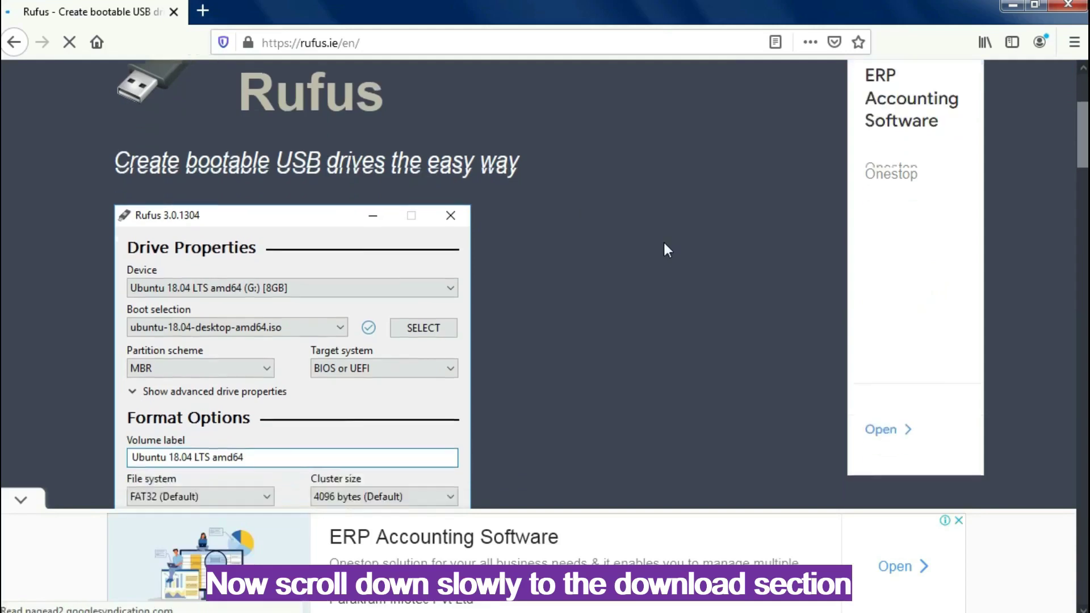
{"action": "scroll", "coordinate": [653, 241], "scroll_direction": "down", "scroll_amount": 3}
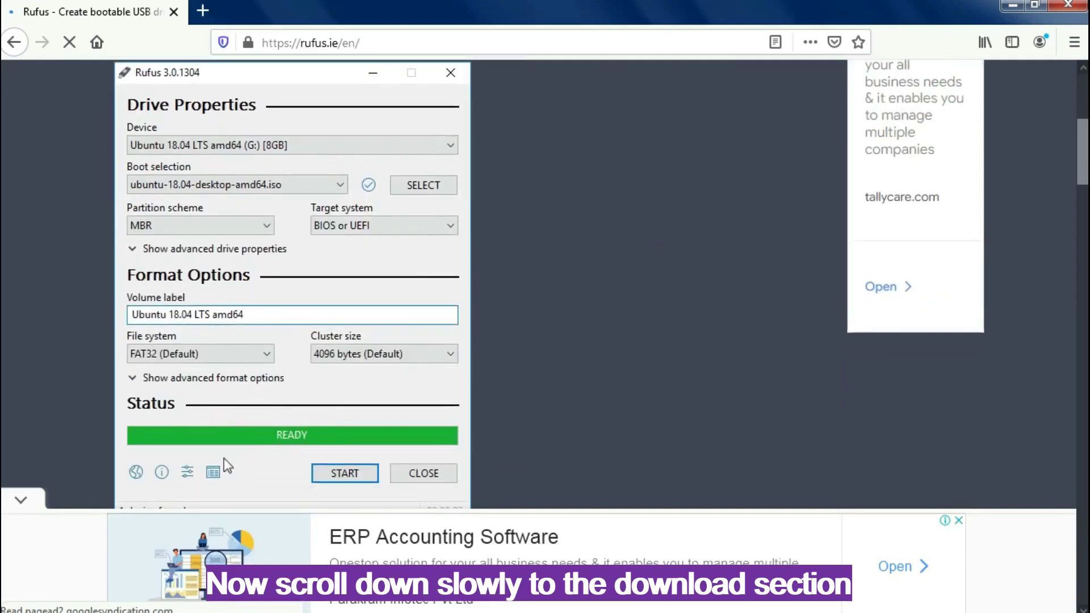
{"action": "left_click", "coordinate": [21, 499]}
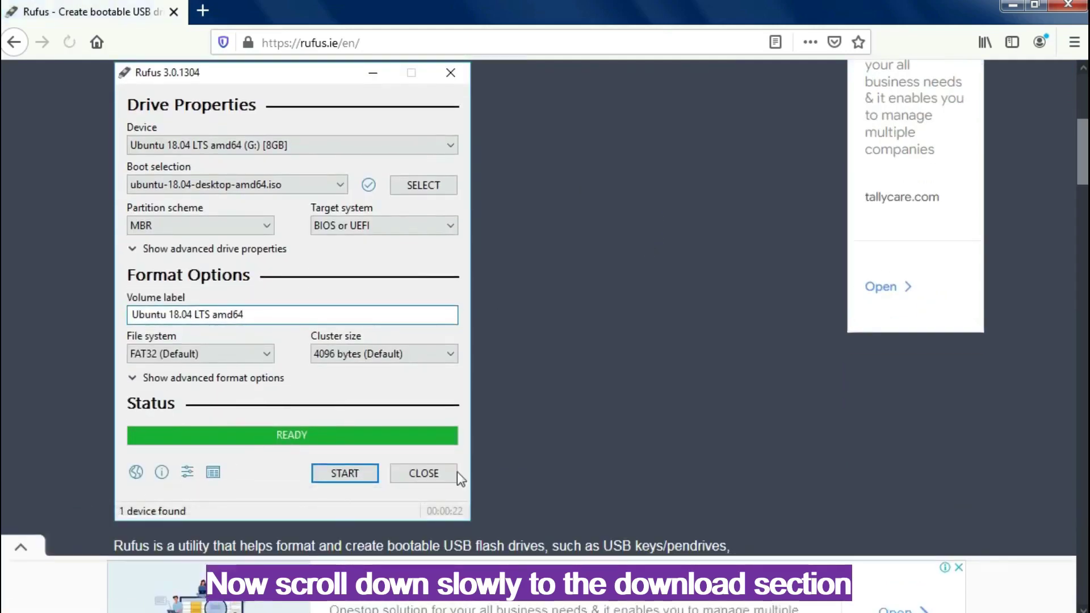
{"action": "scroll", "coordinate": [549, 369], "scroll_direction": "down", "scroll_amount": 4}
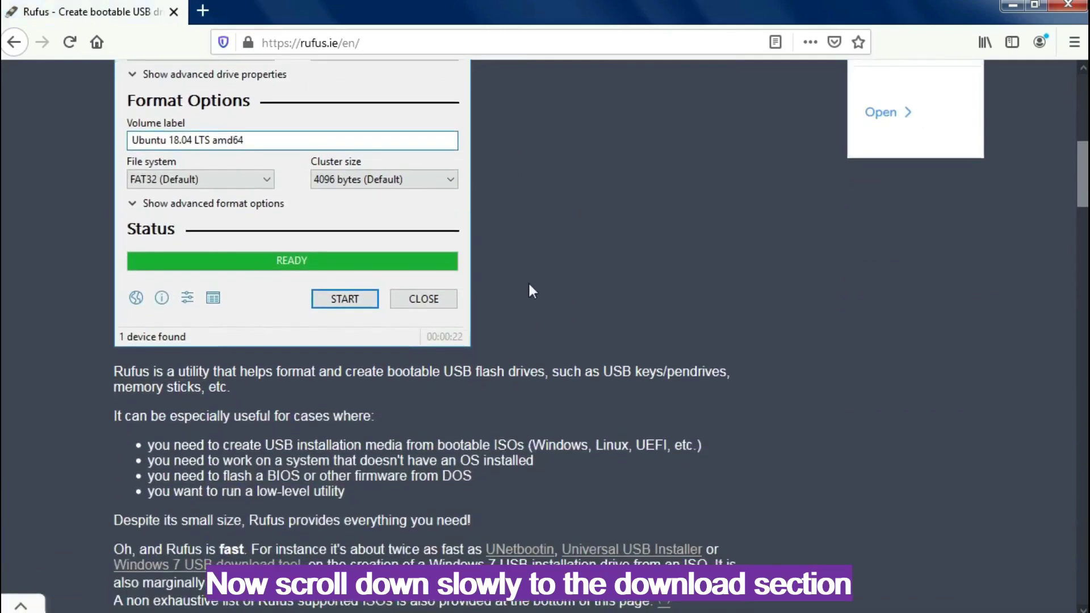
{"action": "scroll", "coordinate": [532, 291], "scroll_direction": "down", "scroll_amount": 5}
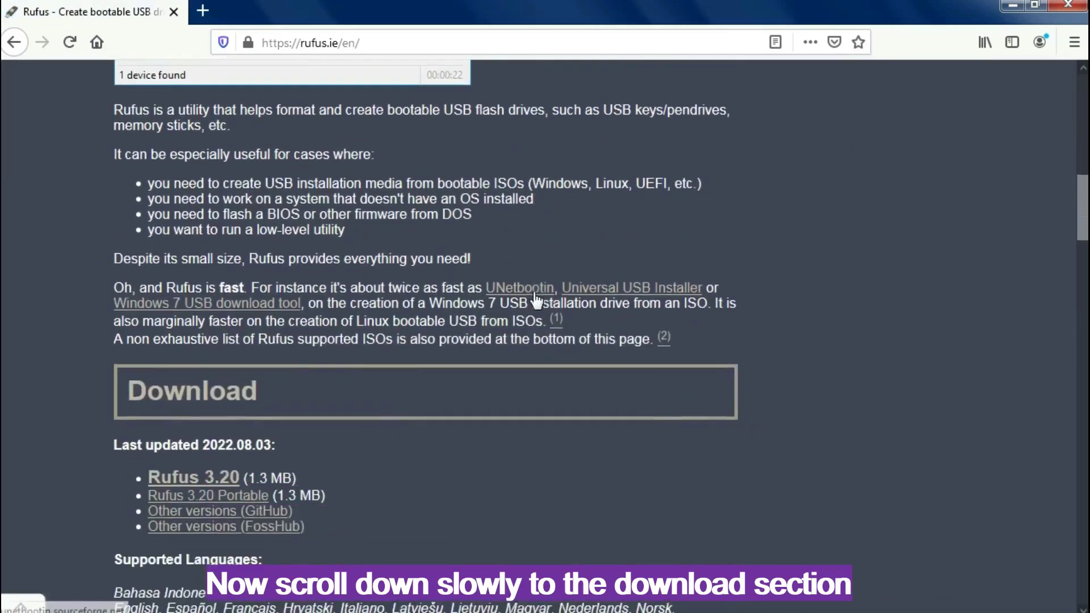
{"action": "scroll", "coordinate": [534, 298], "scroll_direction": "down", "scroll_amount": 5}
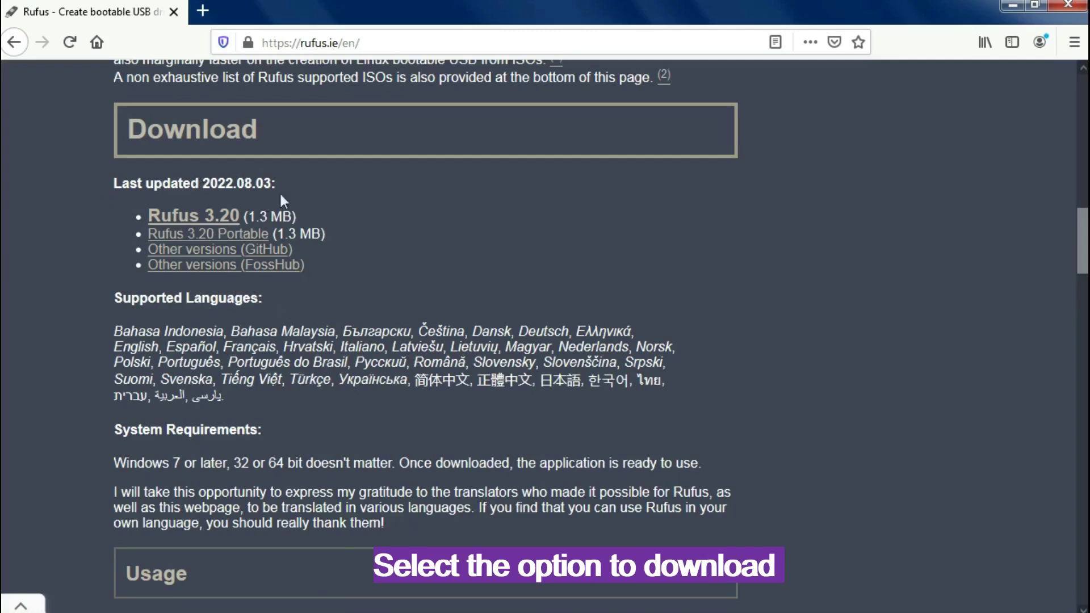
{"action": "left_click", "coordinate": [195, 217]}
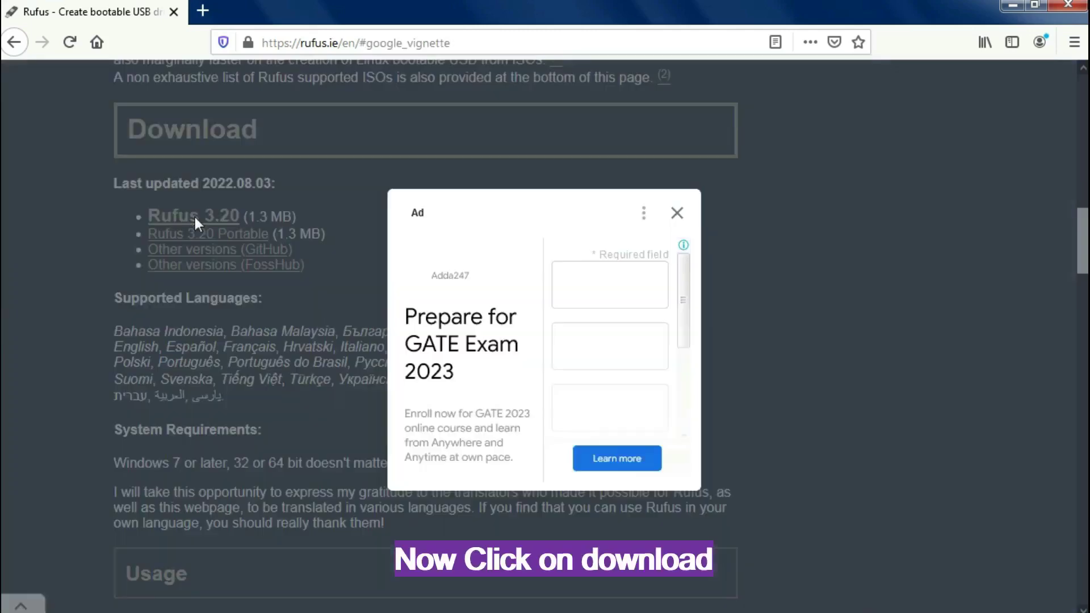
{"action": "left_click", "coordinate": [677, 215]}
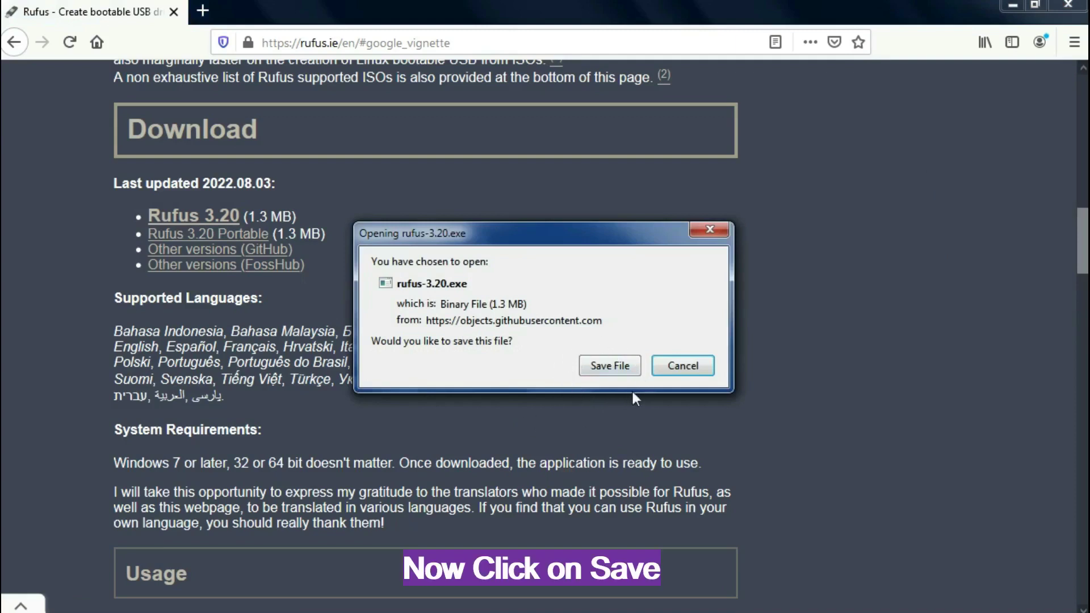
{"action": "left_click", "coordinate": [608, 366]}
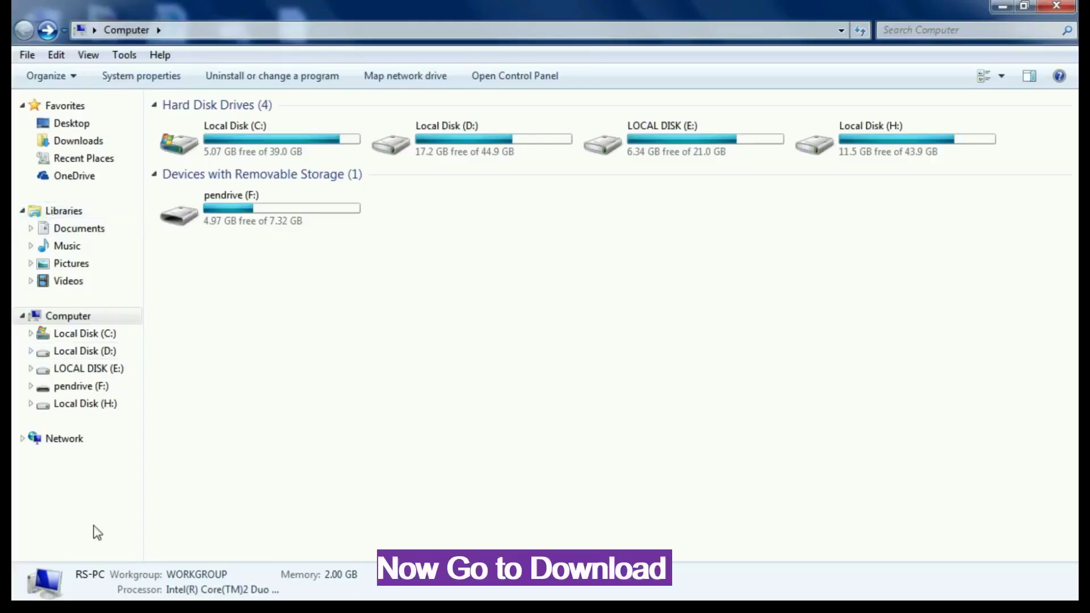
Open the Downloads folder in the file explorer and launch rufus-3.20(1)
{"action": "left_click", "coordinate": [87, 148]}
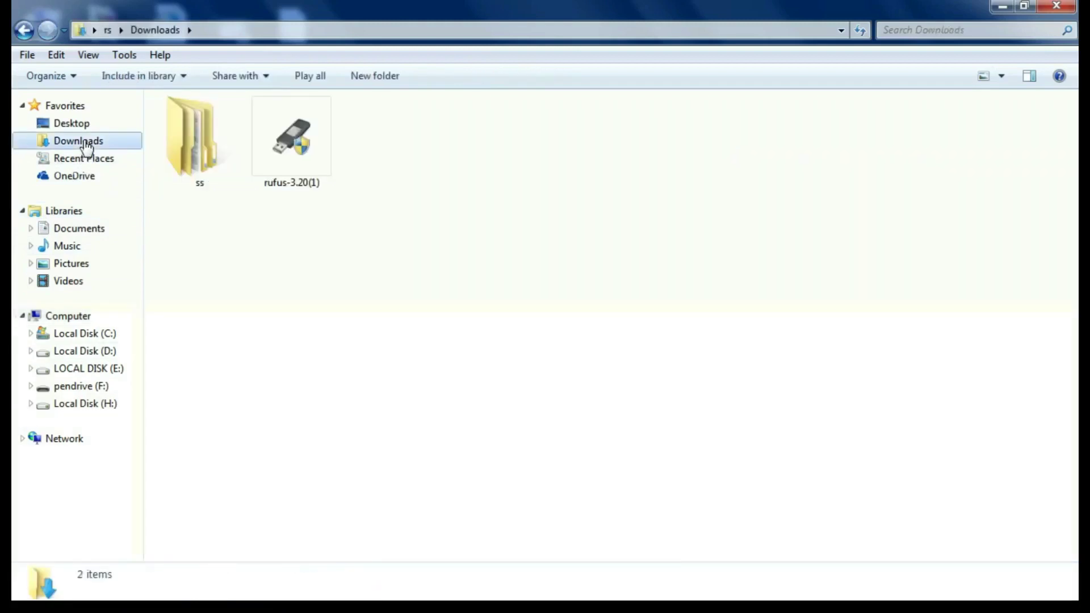
{"action": "right_click", "coordinate": [275, 146]}
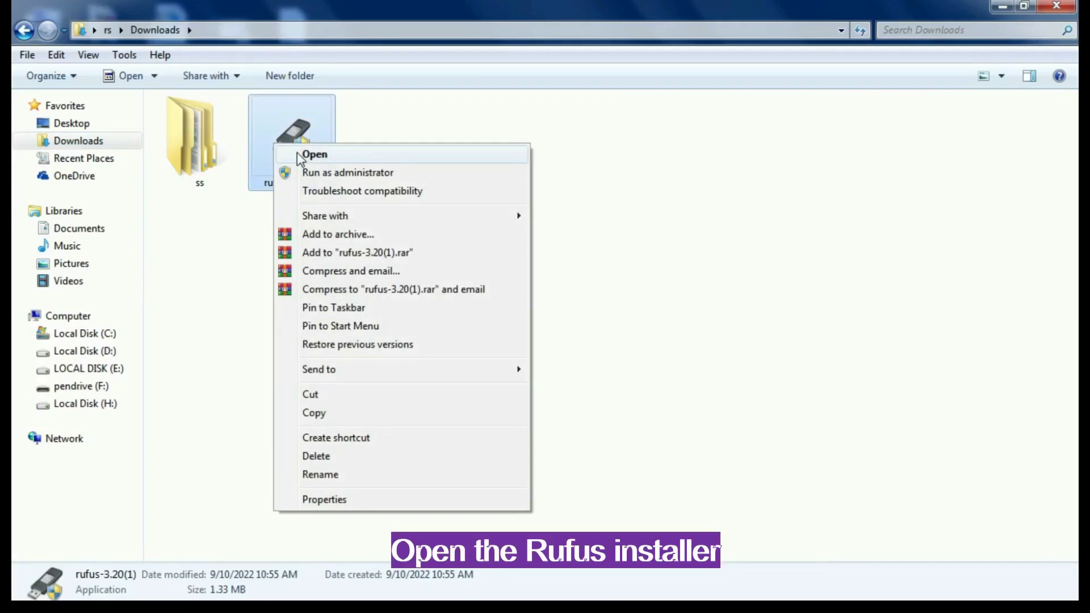
{"action": "left_click", "coordinate": [297, 153]}
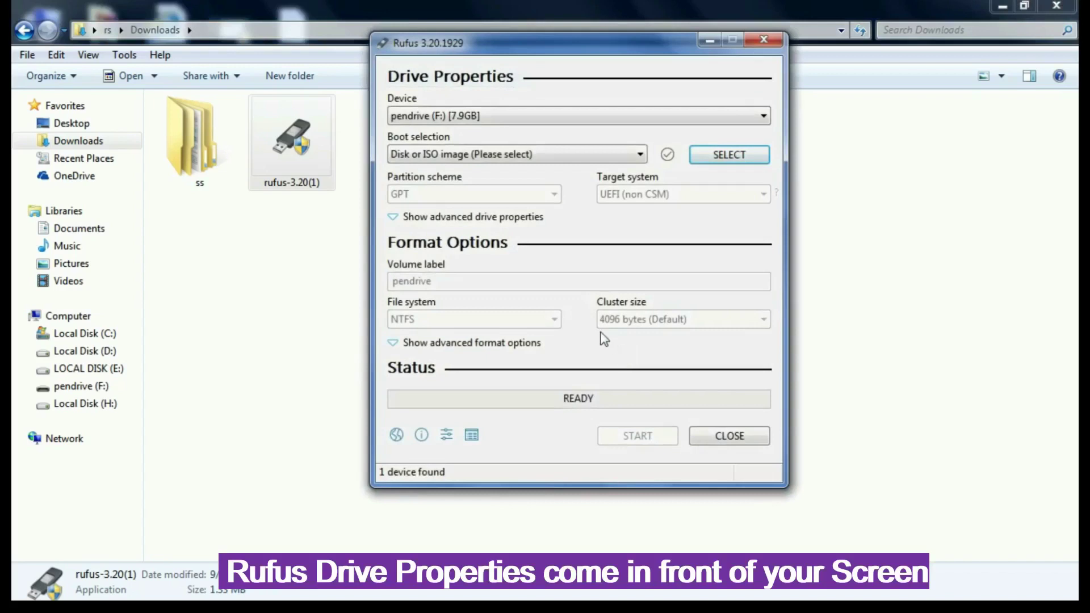
Move the Rufus window slightly lower and set the boot selection to Disk or ISO image
{"action": "left_click_drag", "start_coordinate": [543, 41], "coordinate": [549, 105]}
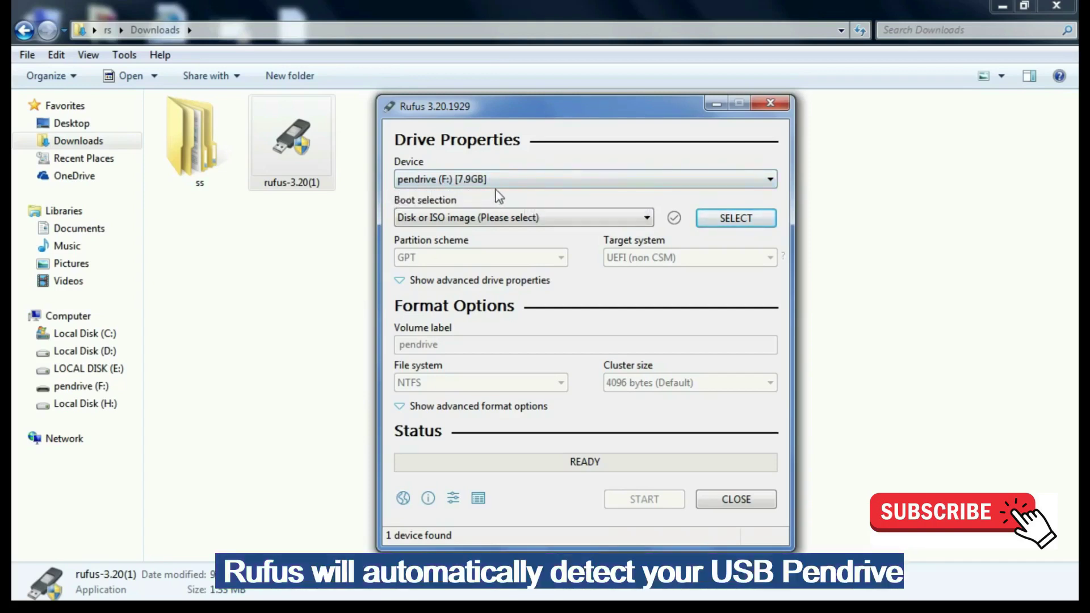
{"action": "left_click", "coordinate": [648, 218]}
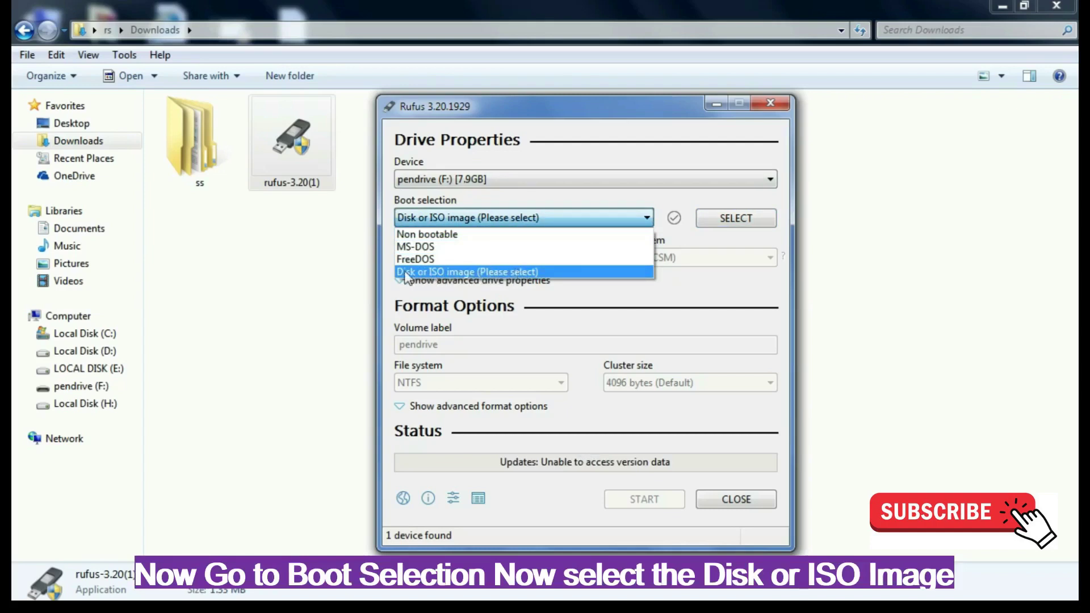
{"action": "left_click", "coordinate": [467, 272]}
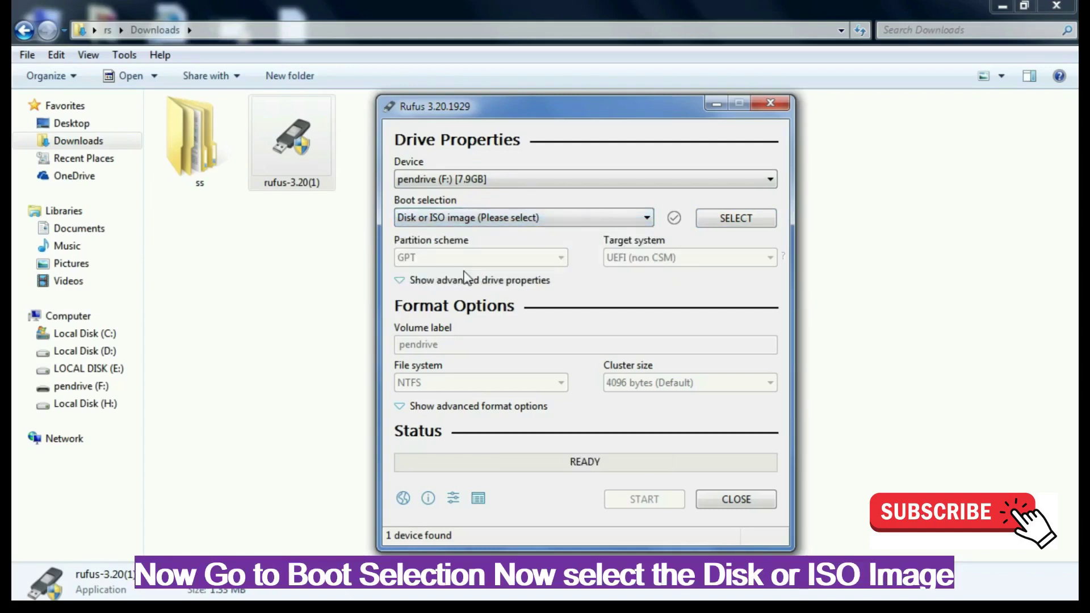